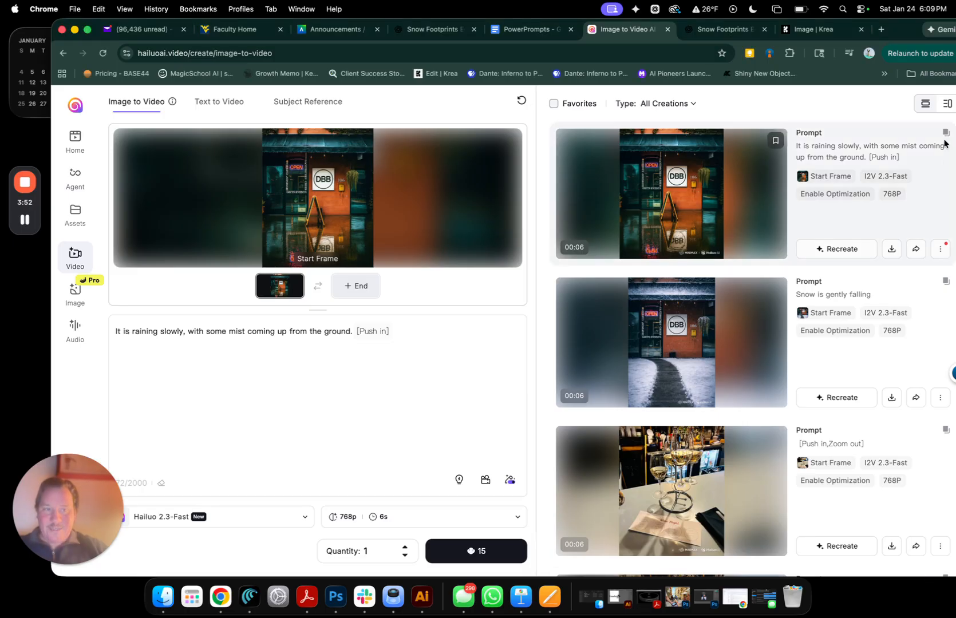
# - Shift and narrow the browser window to expose the desktop files, and preview HR.jpg in Quick Look
pyautogui.moveTo(907, 40); pyautogui.dragTo(893, 40)
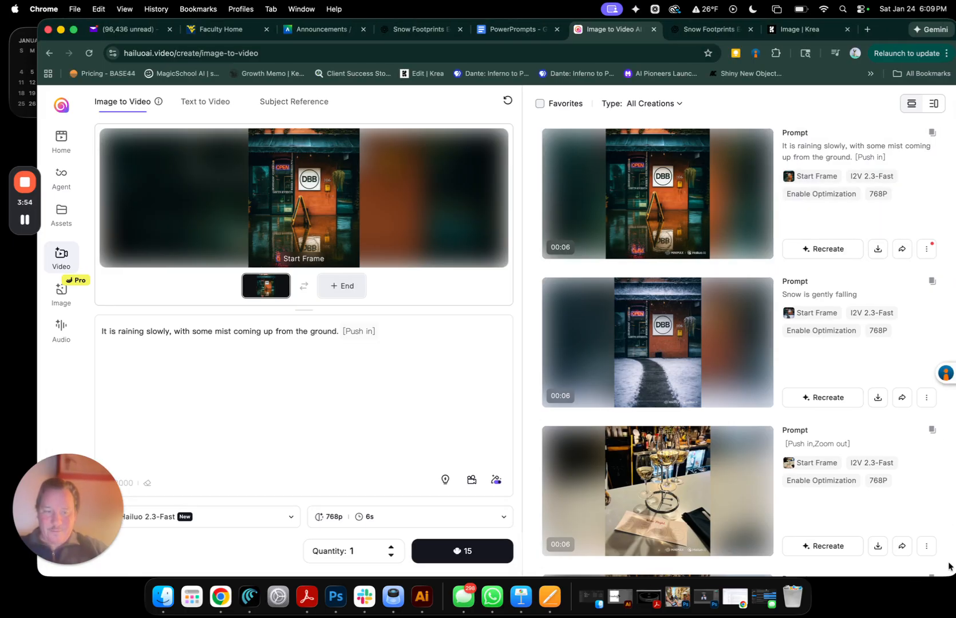
pyautogui.moveTo(953, 577); pyautogui.dragTo(891, 570)
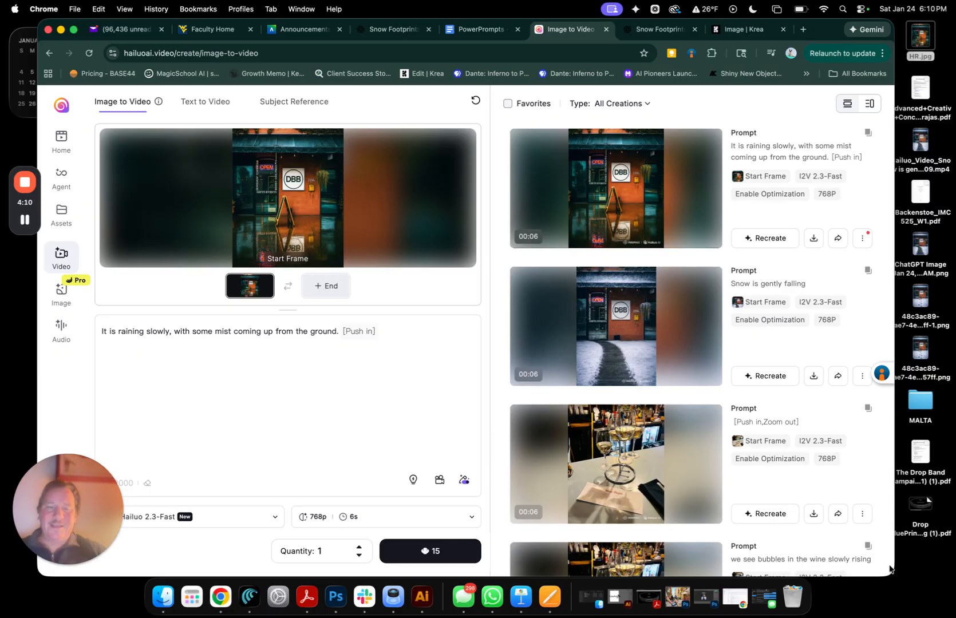
pyautogui.click(916, 41)
pyautogui.press('space')
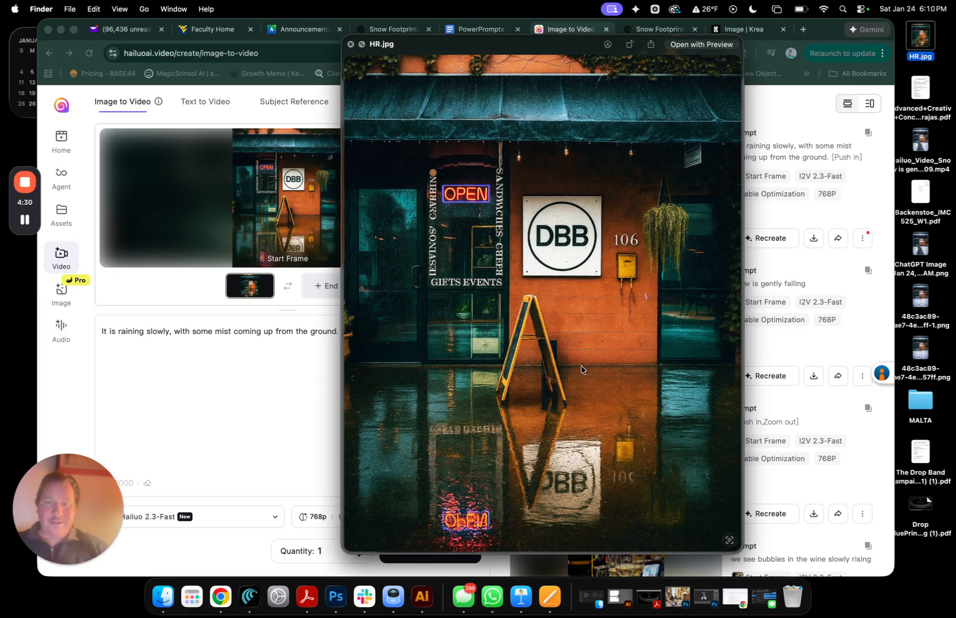
pyautogui.press('space')
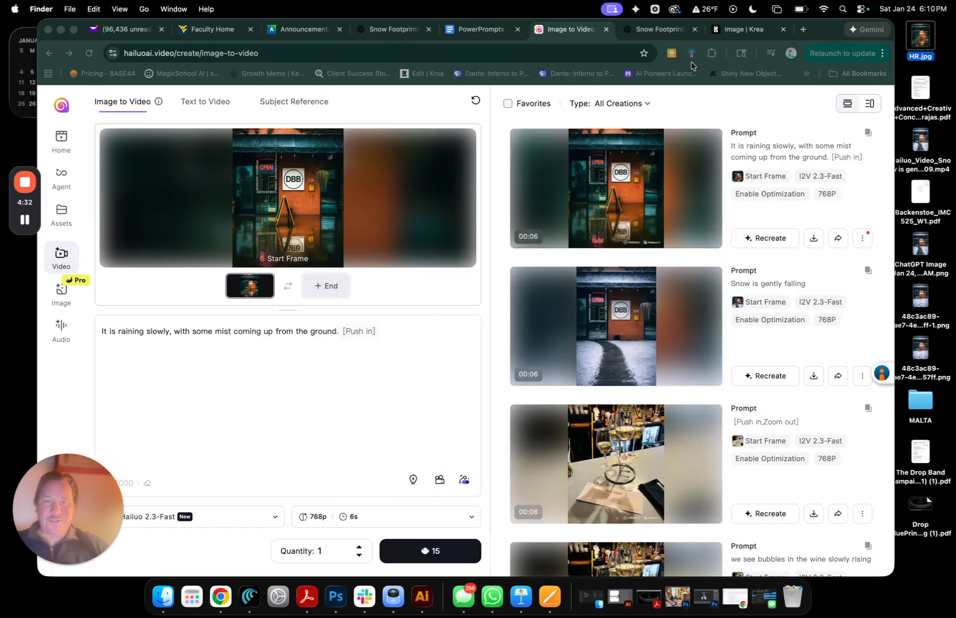
# - Review the ChatGPT snow footprints conversation, comparing the original storefront photo, the edit prompts and the generated images
pyautogui.click(381, 29)
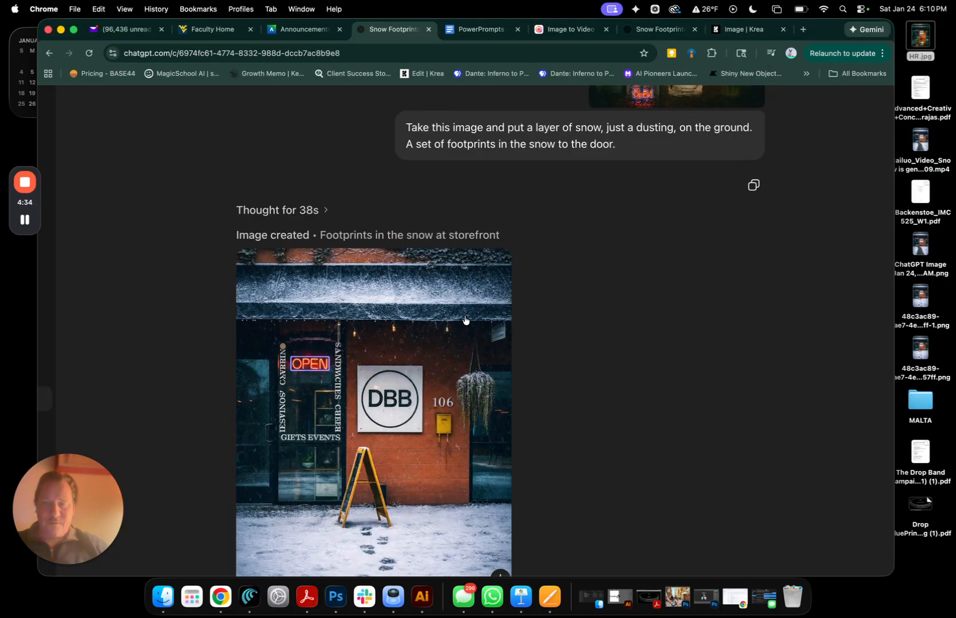
pyautogui.scroll(5, 465, 320)
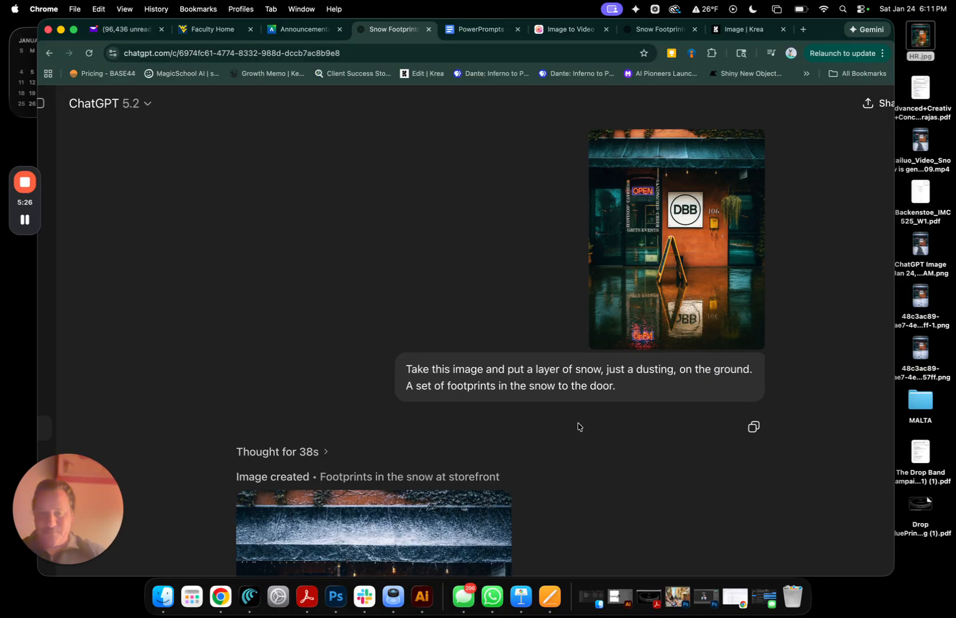
pyautogui.scroll(-6, 587, 448)
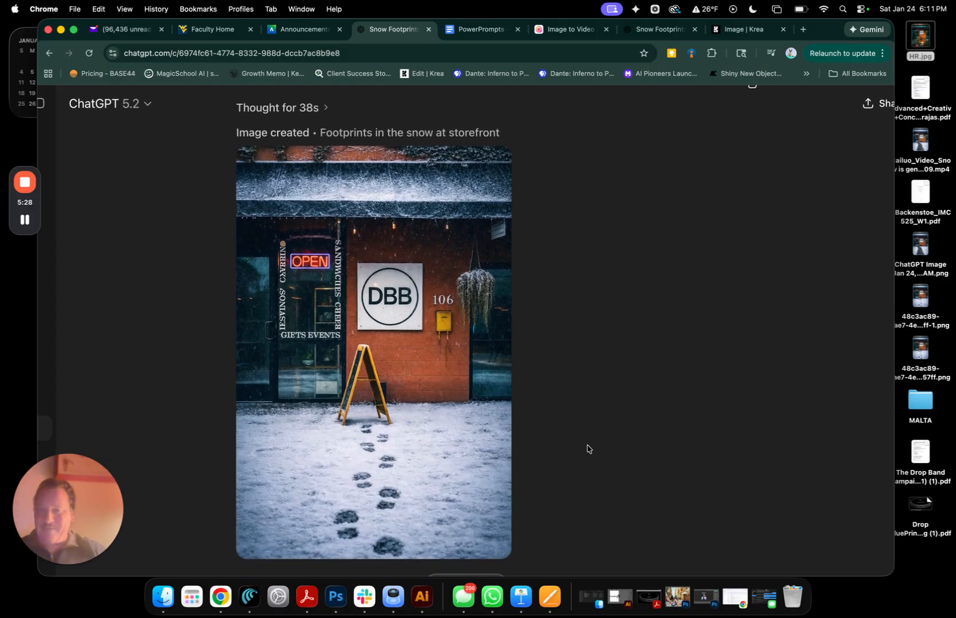
pyautogui.scroll(-1, 587, 449)
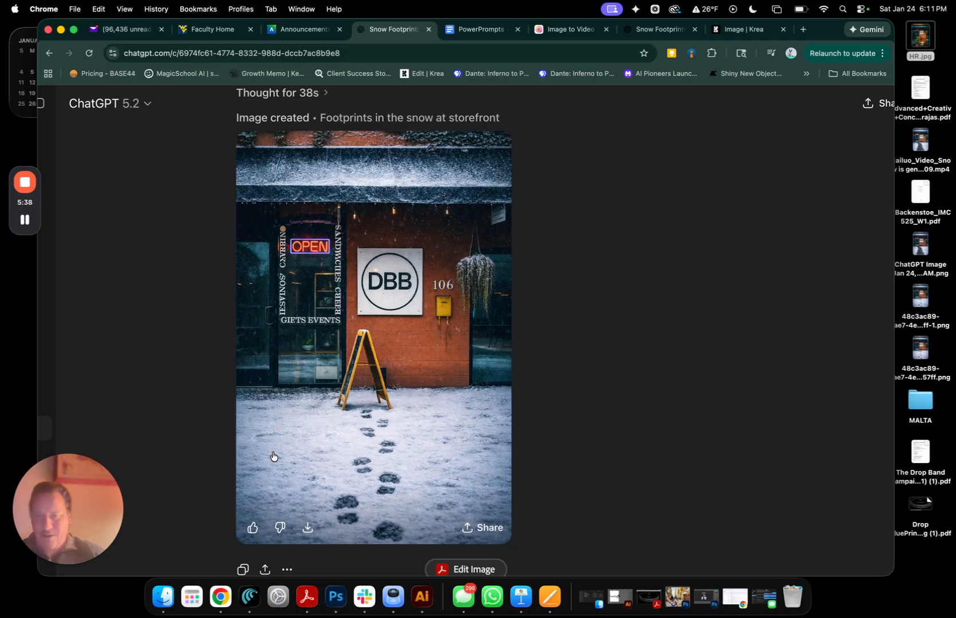
pyautogui.scroll(-5, 273, 456)
pyautogui.scroll(2, 273, 457)
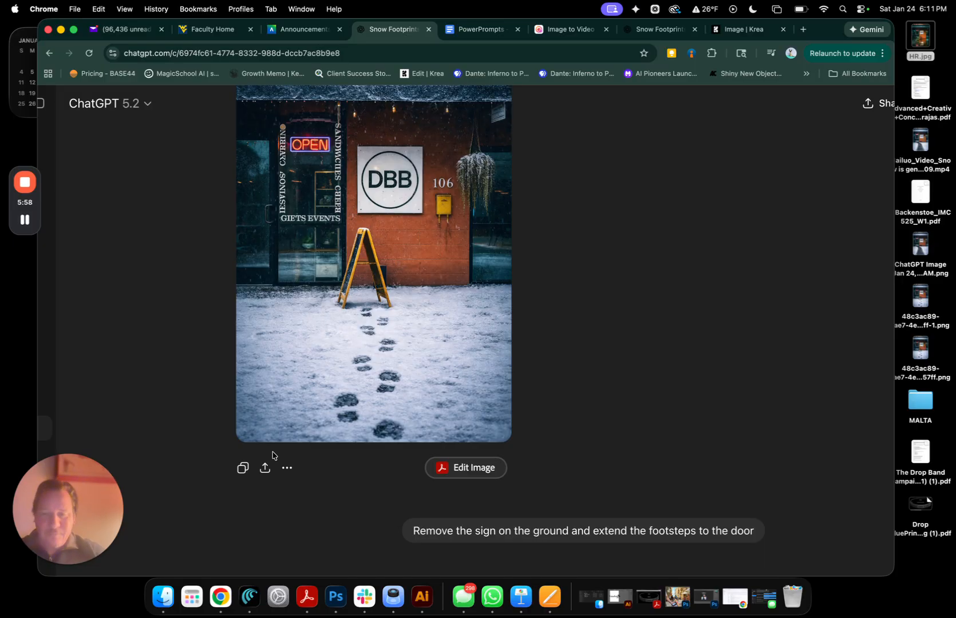
pyautogui.scroll(-10, 273, 456)
pyautogui.scroll(-2, 273, 456)
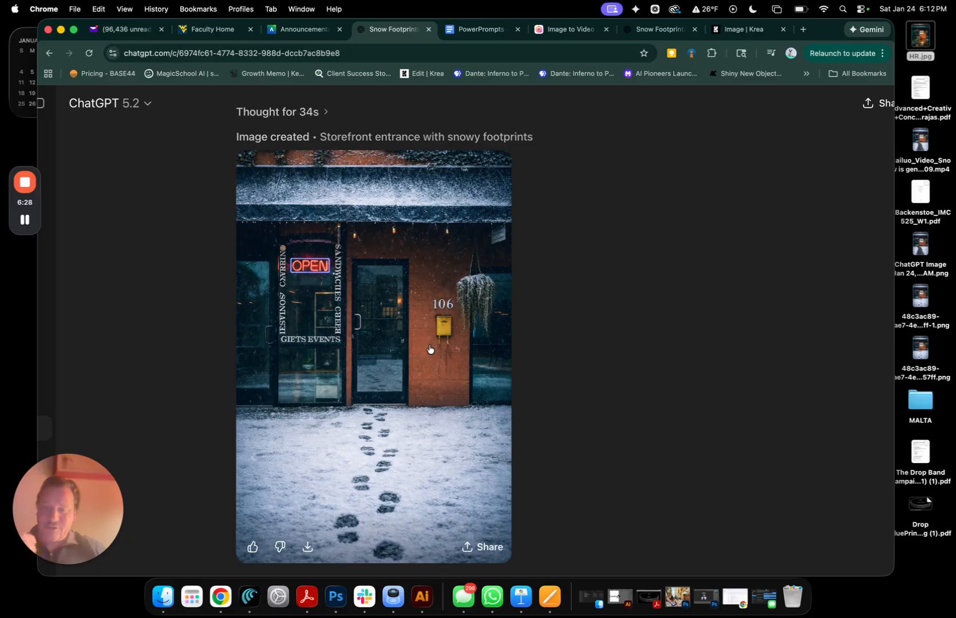
pyautogui.scroll(6, 429, 349)
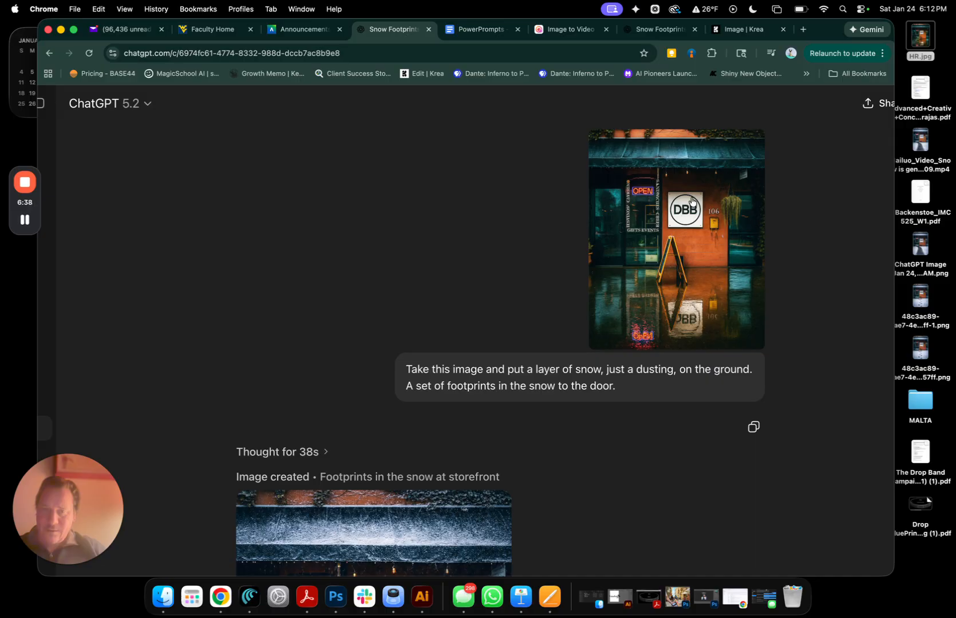
pyautogui.scroll(-10, 629, 320)
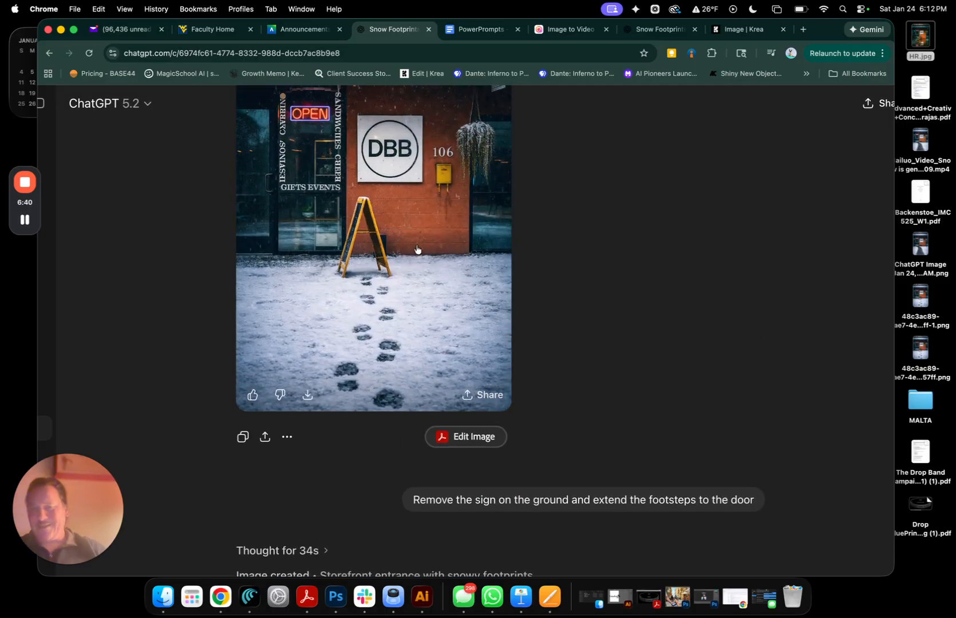
pyautogui.scroll(1, 417, 249)
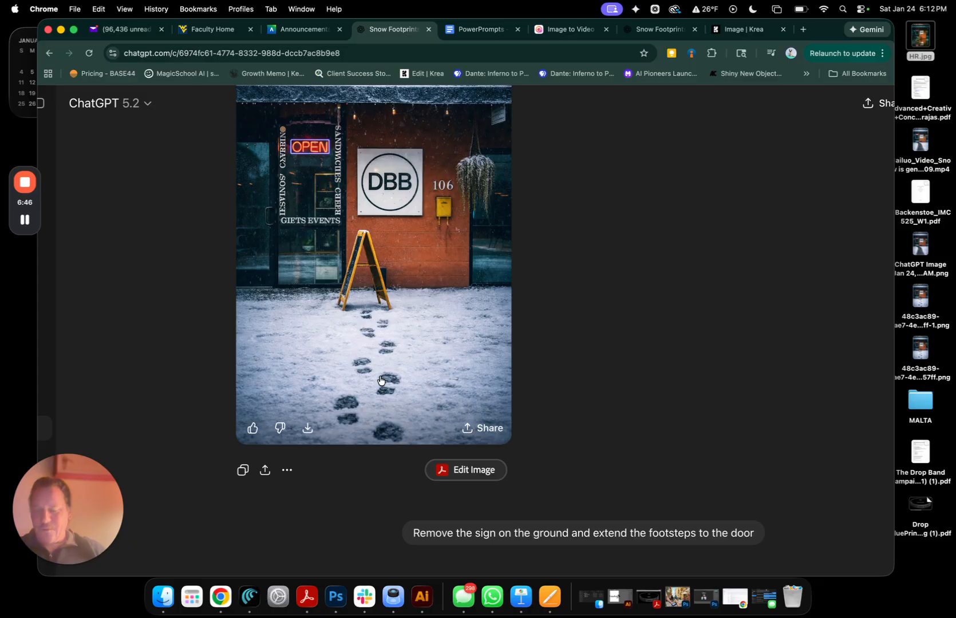
pyautogui.scroll(10, 381, 381)
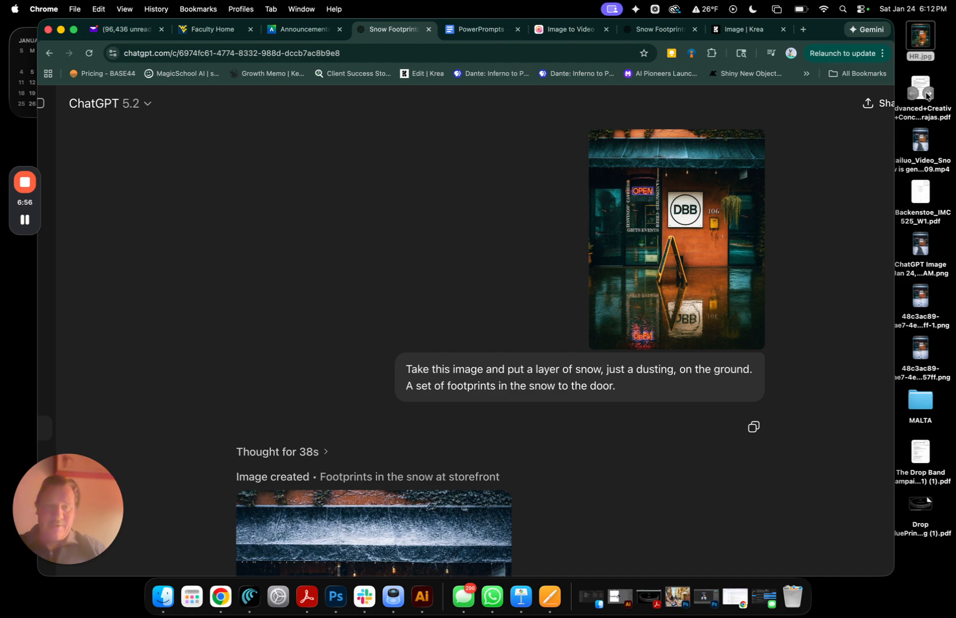
# - Preview the saved ChatGPT storefront image from the desktop in Quick Look and close the preview
pyautogui.click(923, 246)
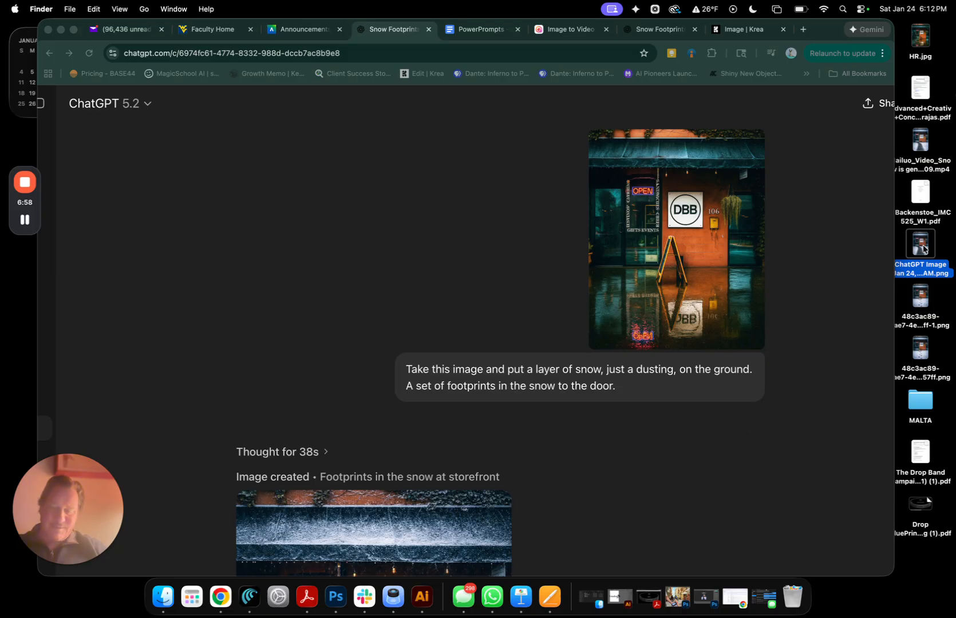
pyautogui.press('space')
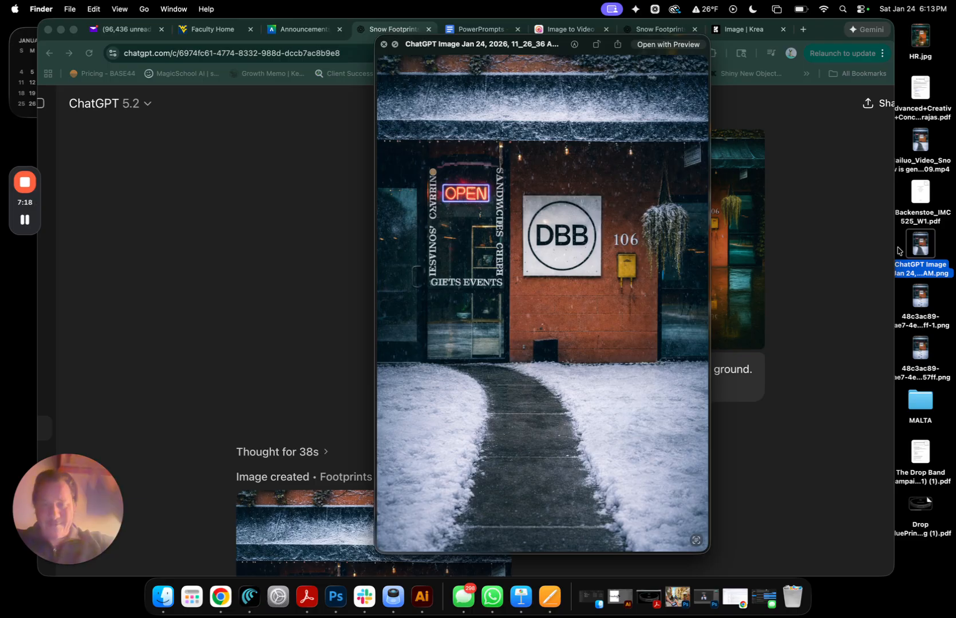
pyautogui.press('space')
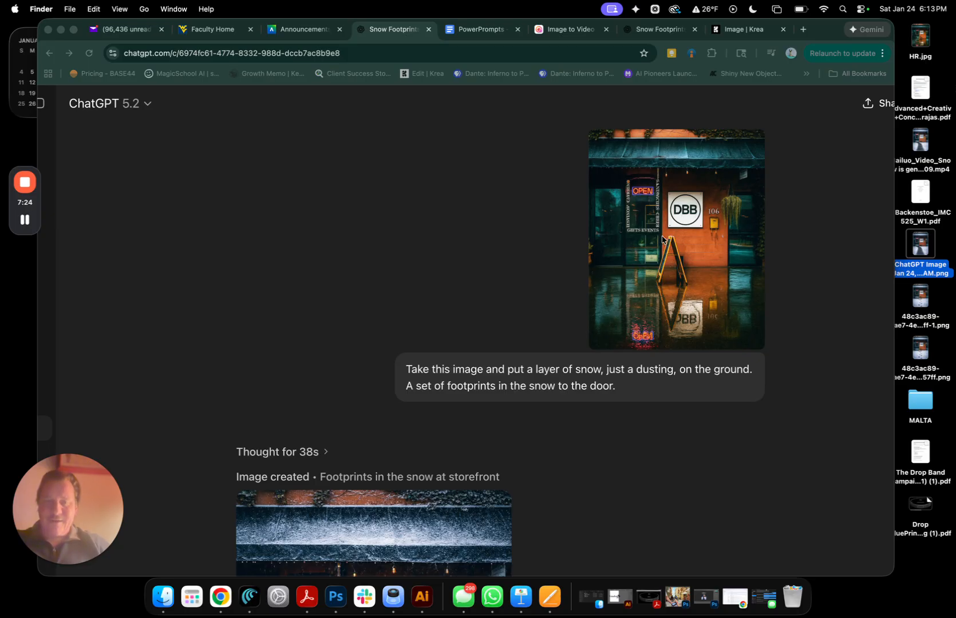
# - Try to add HR.jpg as the portrait reference in Hailuo's image generation, and dismiss the reference character dialog
pyautogui.click(570, 29)
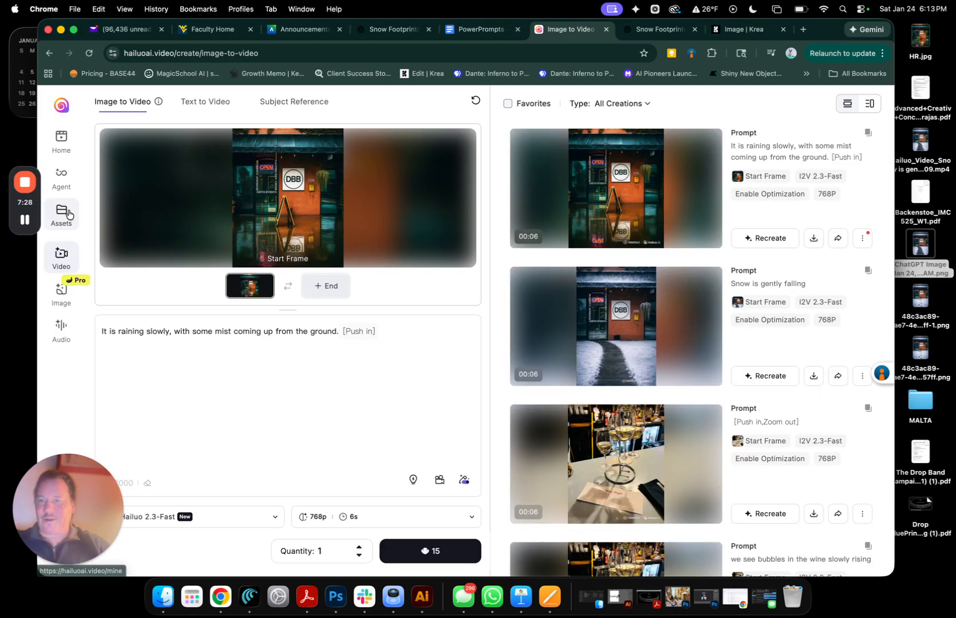
pyautogui.click(62, 302)
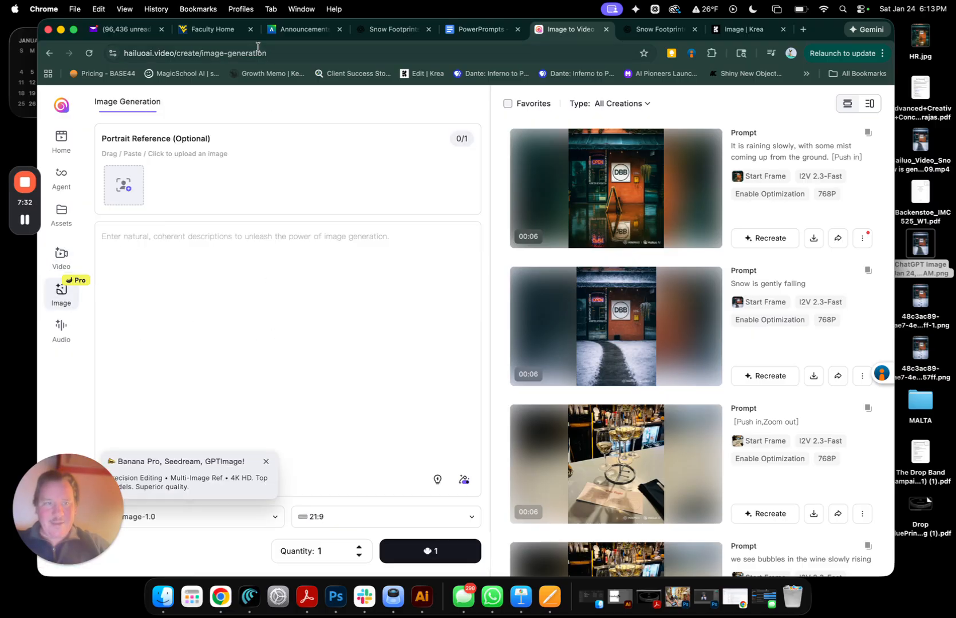
pyautogui.moveTo(922, 35); pyautogui.dragTo(126, 189)
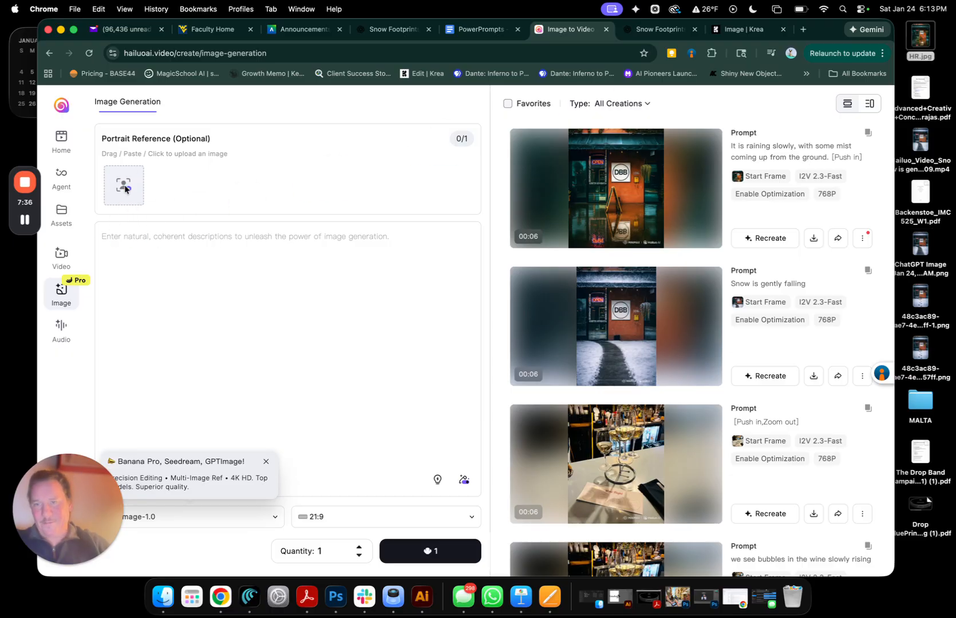
pyautogui.moveTo(126, 189); pyautogui.dragTo(166, 183)
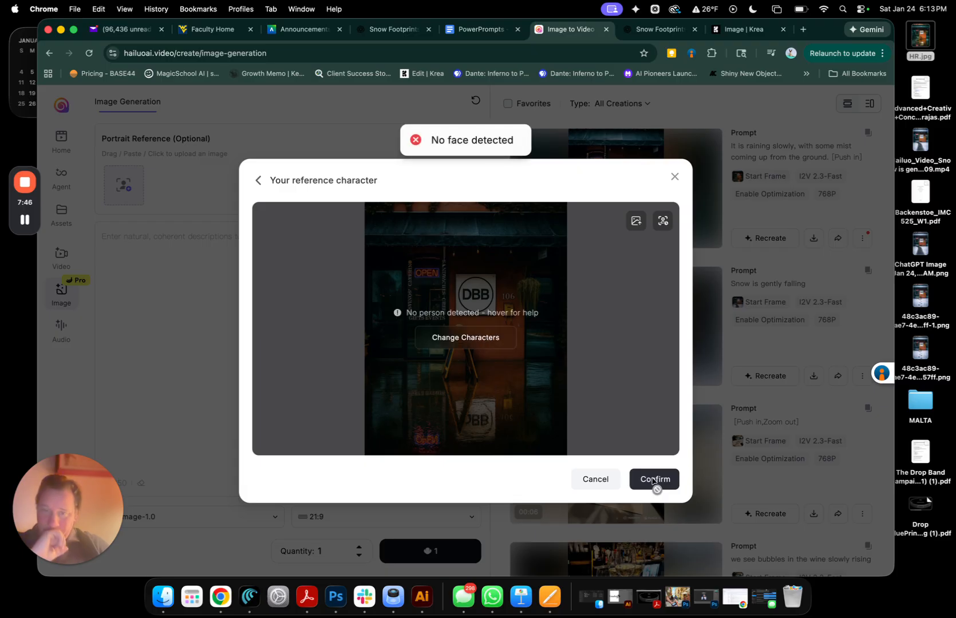
pyautogui.click(675, 176)
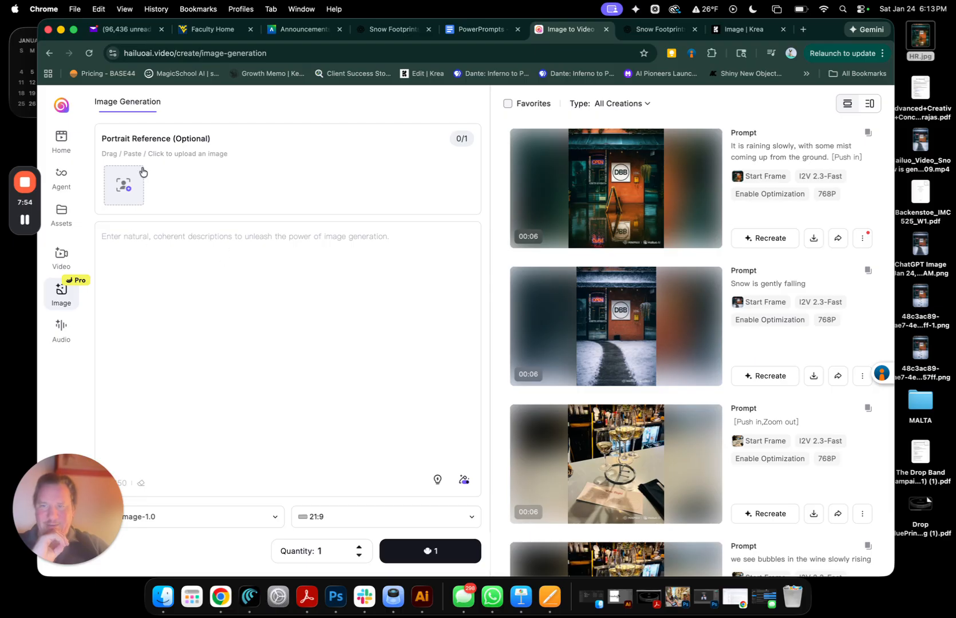
# - Browse the trending video templates on the Hailuo home page
pyautogui.click(52, 136)
pyautogui.scroll(-10, 444, 162)
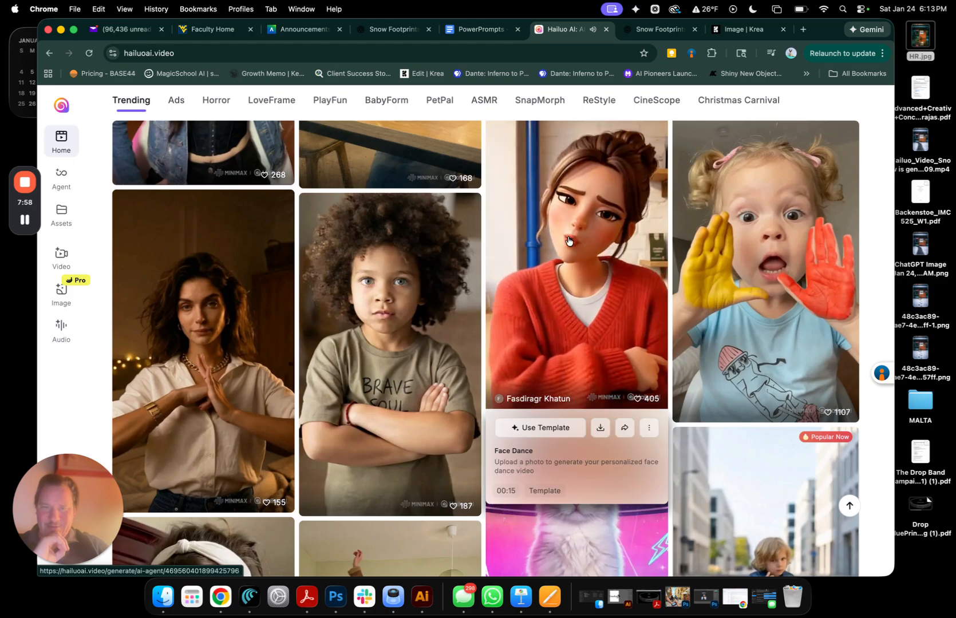
pyautogui.scroll(-2, 111, 398)
pyautogui.scroll(-6, 111, 396)
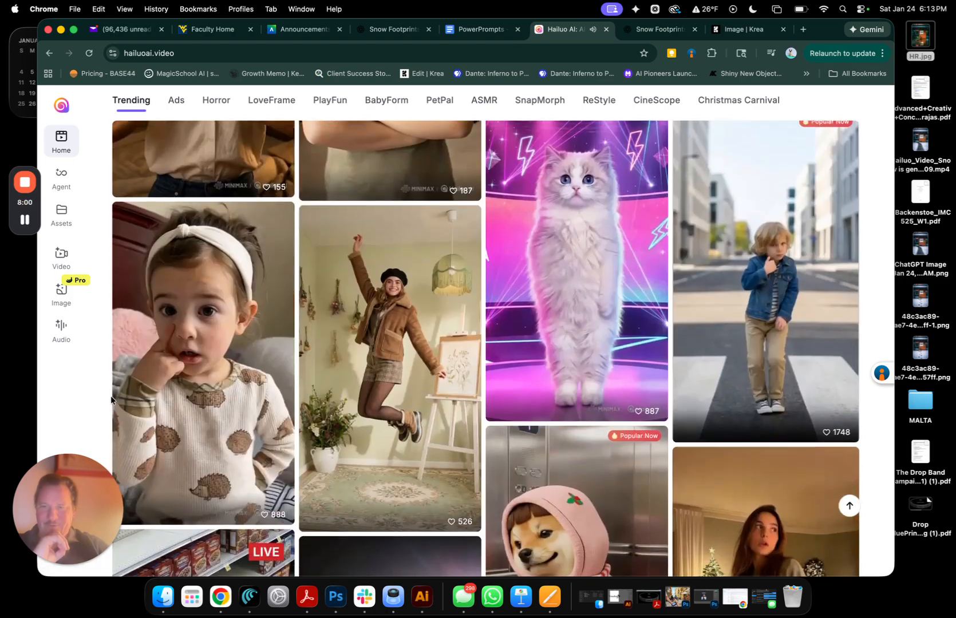
pyautogui.moveTo(240, 309)
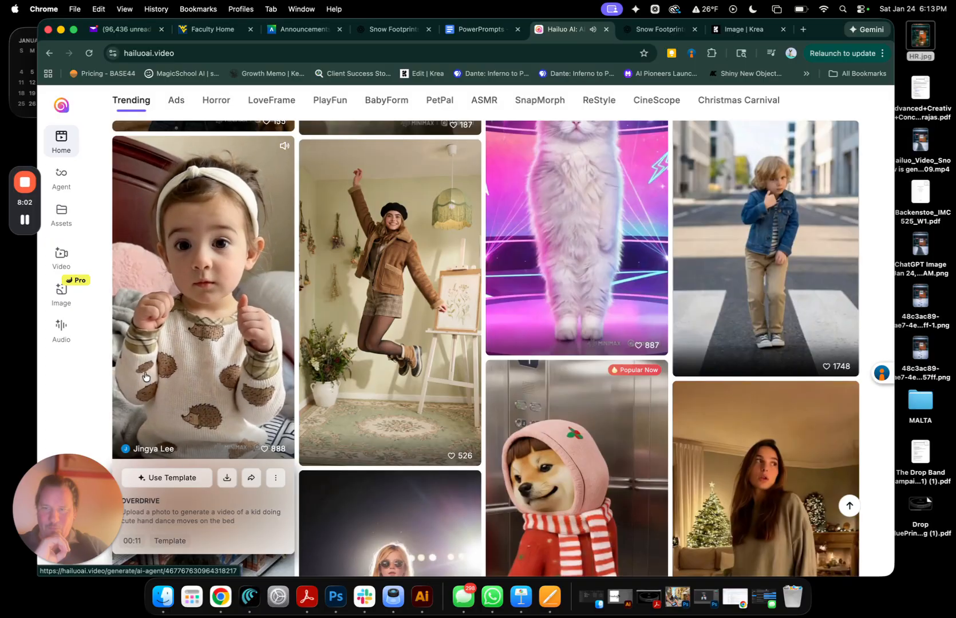
pyautogui.scroll(-5, 91, 387)
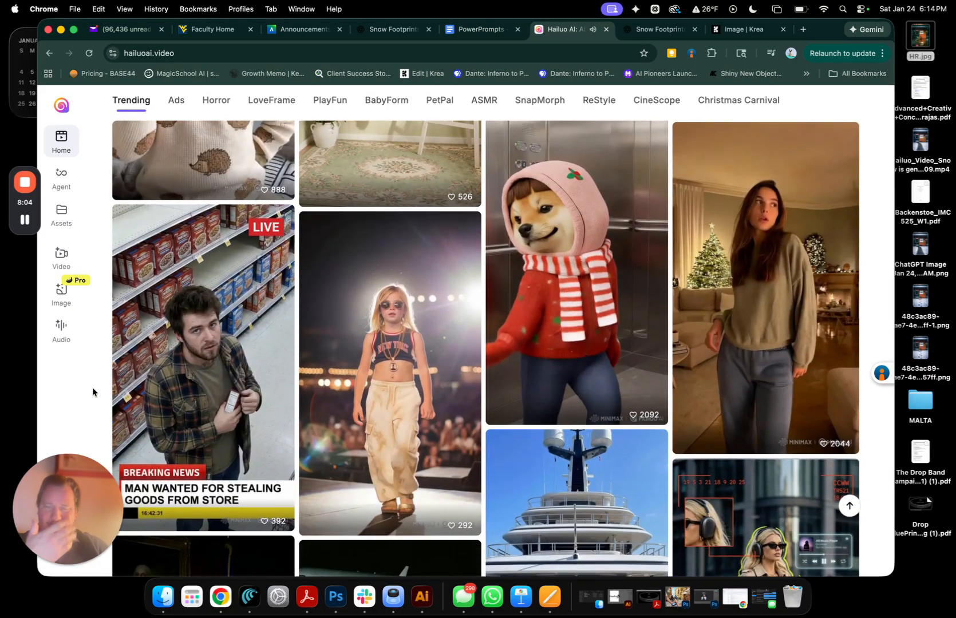
pyautogui.scroll(12, 91, 387)
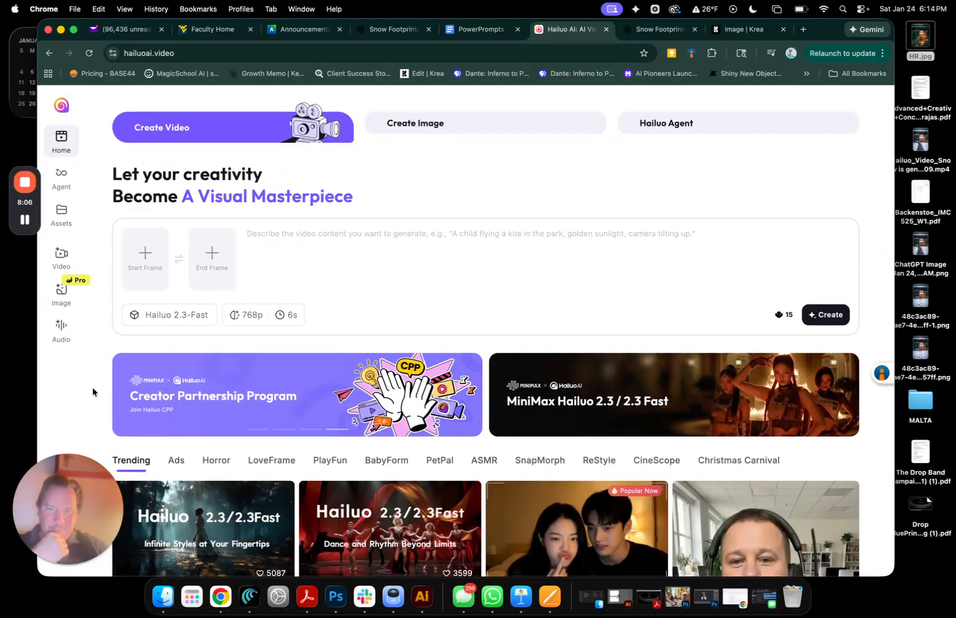
# - Return to image-to-video creation and clear the whole rain and mist prompt, including its Push in camera instruction
pyautogui.click(67, 254)
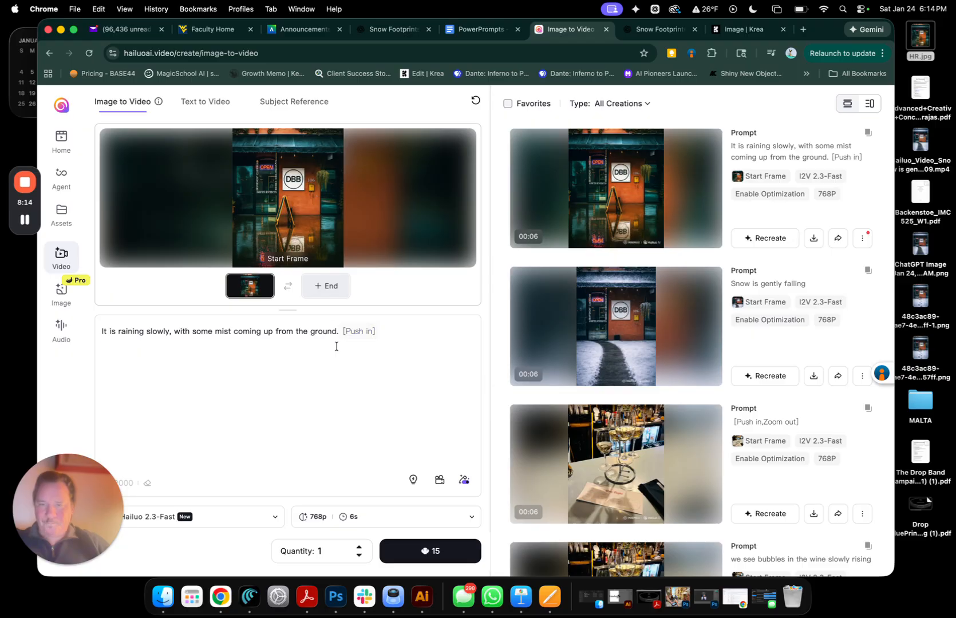
pyautogui.tripleClick(335, 327)
pyautogui.click(335, 327)
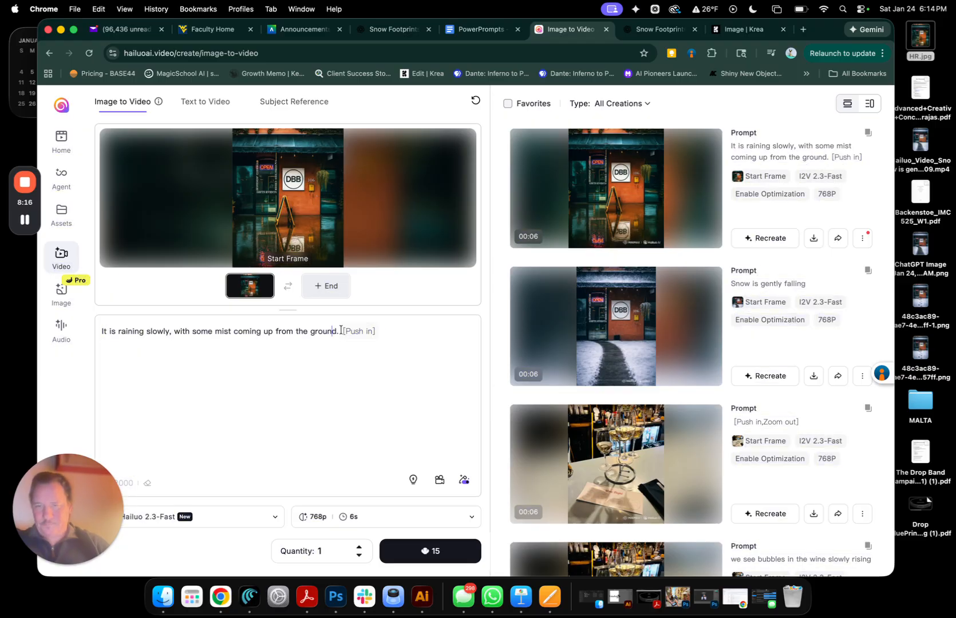
pyautogui.moveTo(338, 329); pyautogui.dragTo(101, 330)
pyautogui.press('BackSpace')
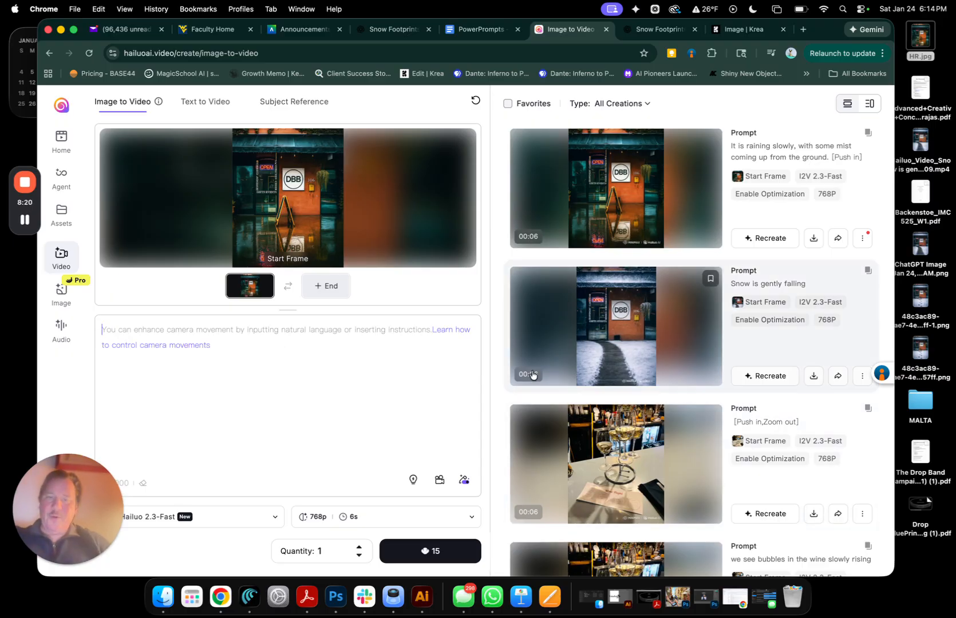
# - Watch the generated "Snow is gently falling" and rain-and-mist storefront videos, returning to the creation page after each
pyautogui.click(624, 326)
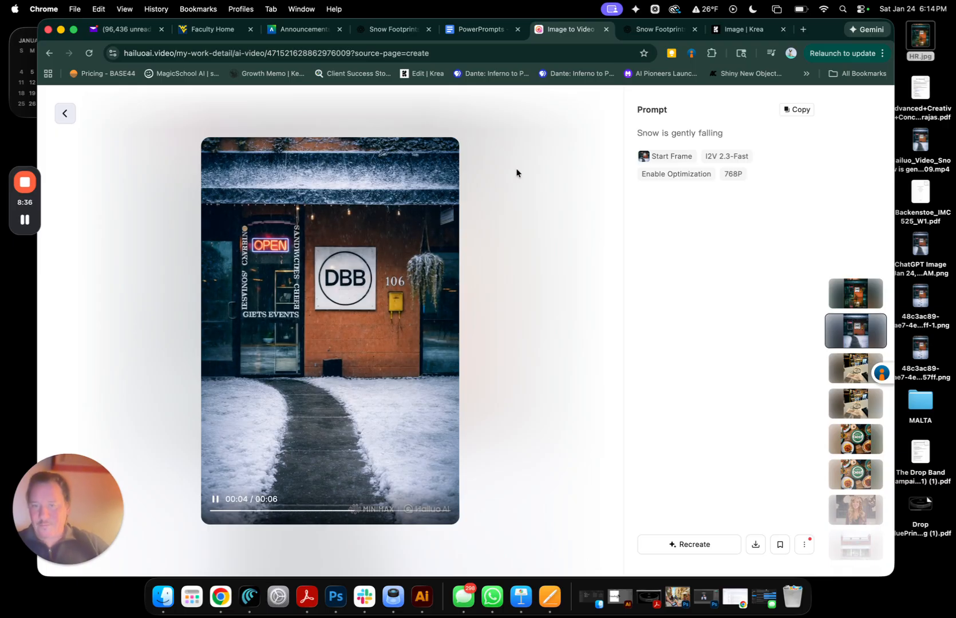
pyautogui.click(66, 115)
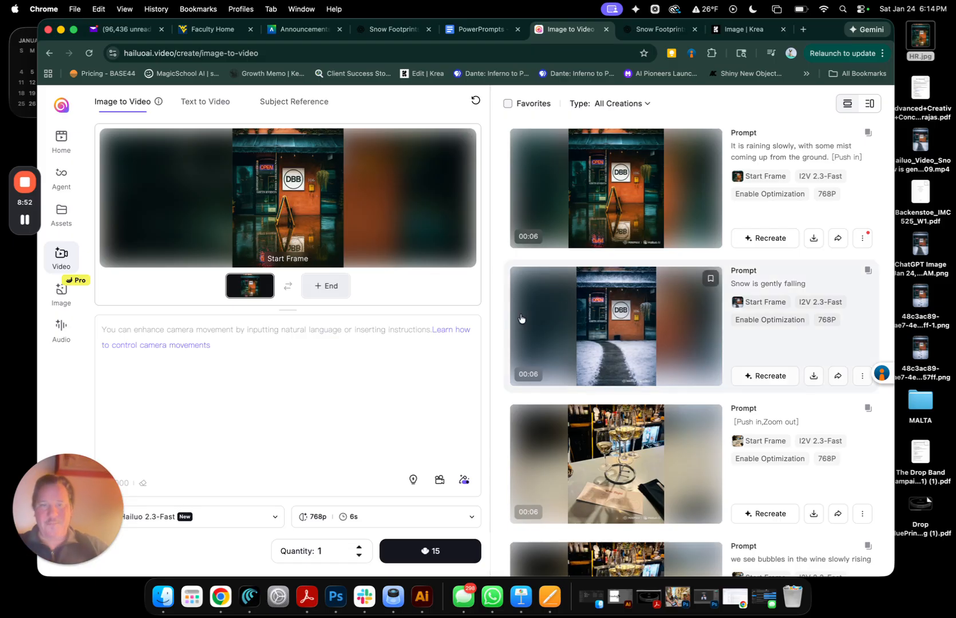
pyautogui.click(618, 184)
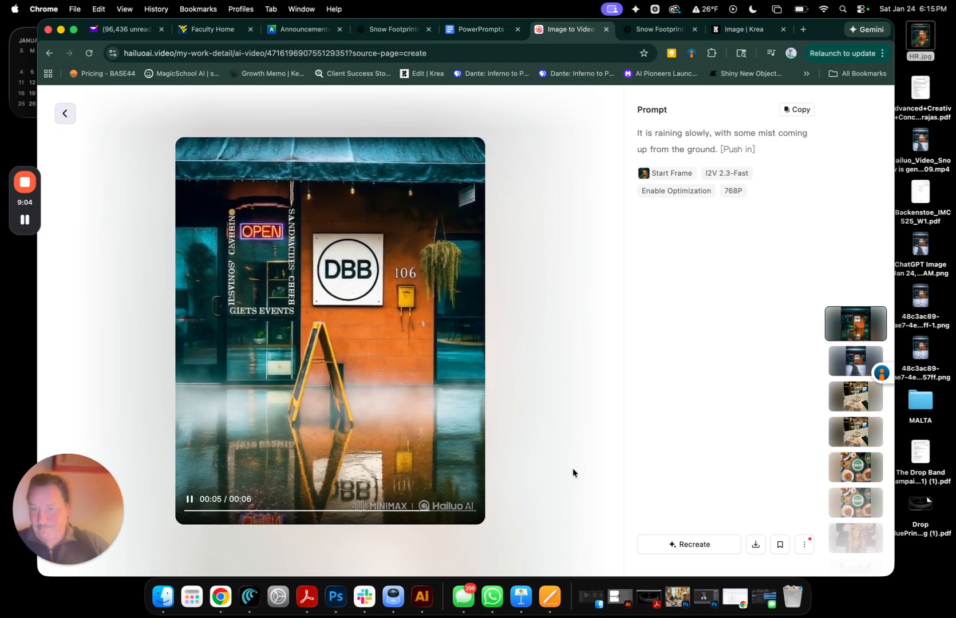
pyautogui.click(67, 119)
# - Review the available image-to-video models, from Hailuo 2.3 down to Hailuo 1.0, including Veo 3.1 and Sora 2
pyautogui.click(230, 525)
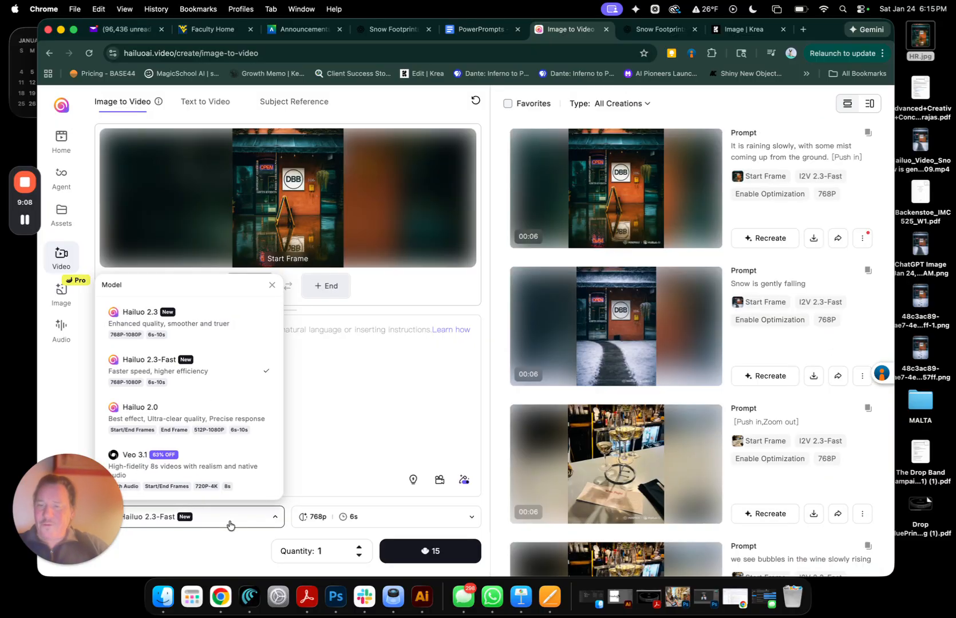
pyautogui.scroll(-3, 191, 360)
pyautogui.scroll(3, 191, 360)
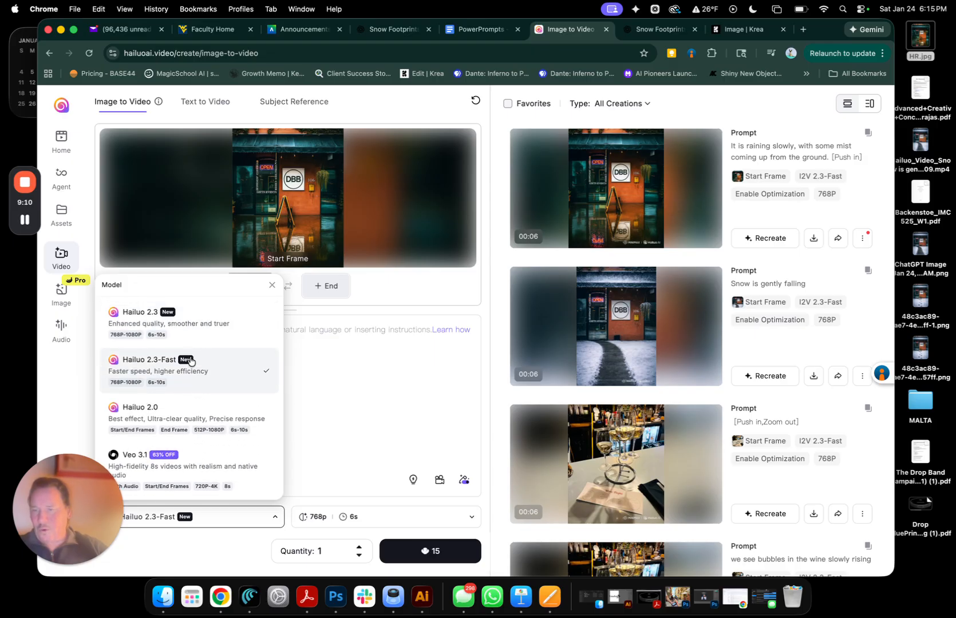
pyautogui.scroll(-6, 191, 360)
pyautogui.scroll(5, 191, 361)
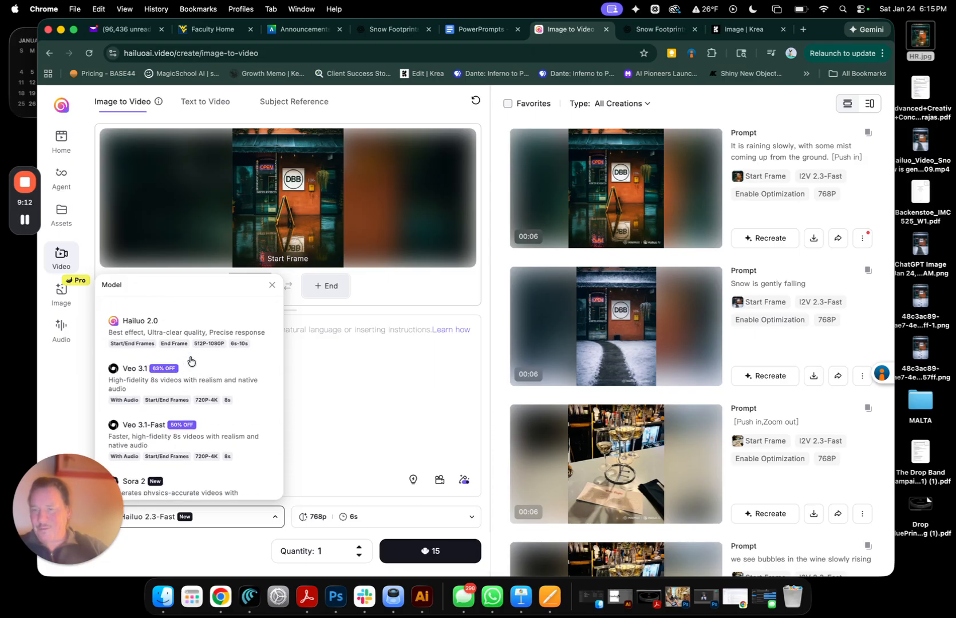
pyautogui.scroll(1, 190, 361)
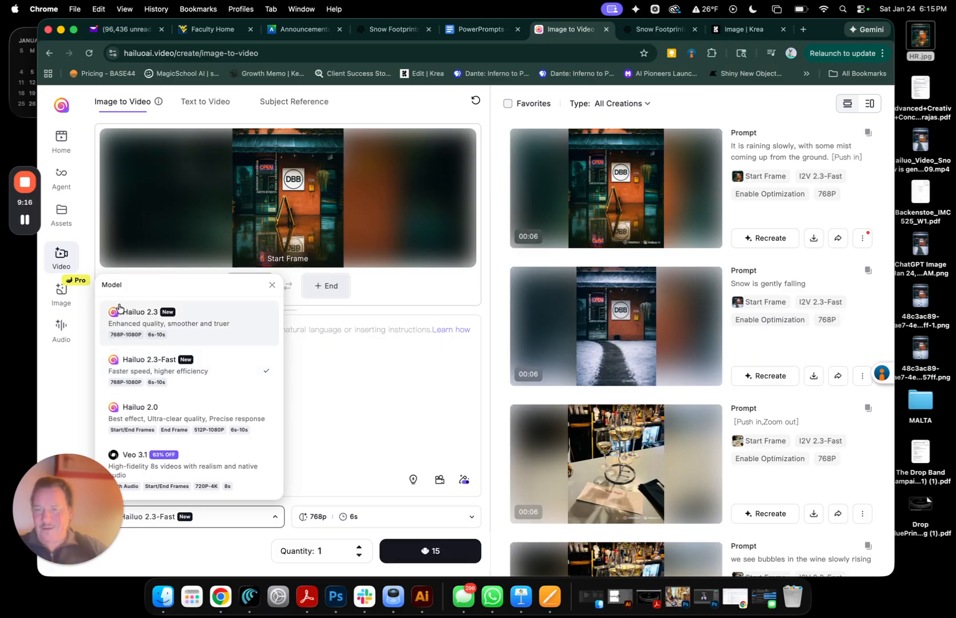
pyautogui.scroll(-3, 212, 371)
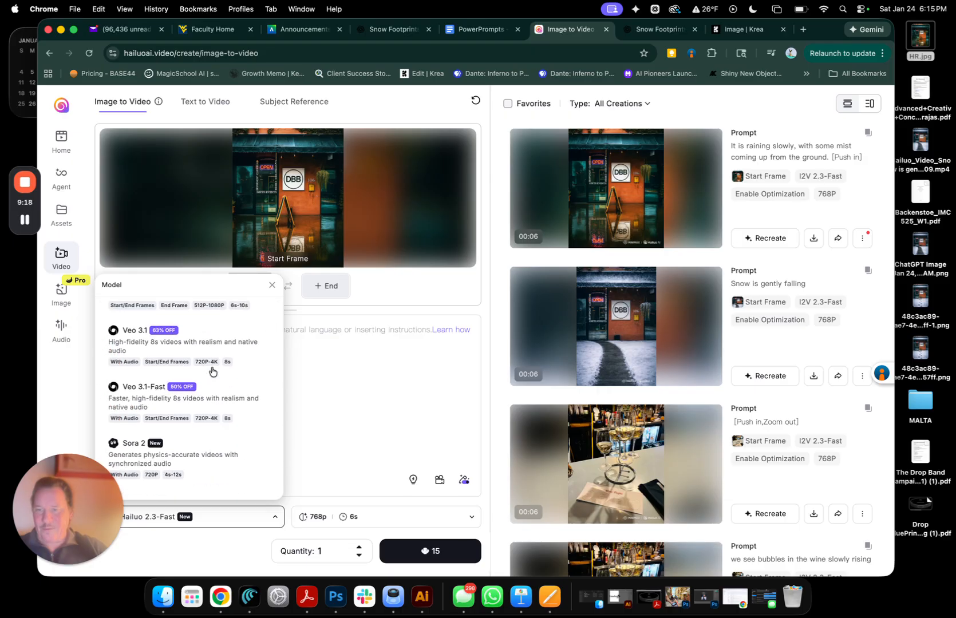
pyautogui.scroll(-2, 161, 347)
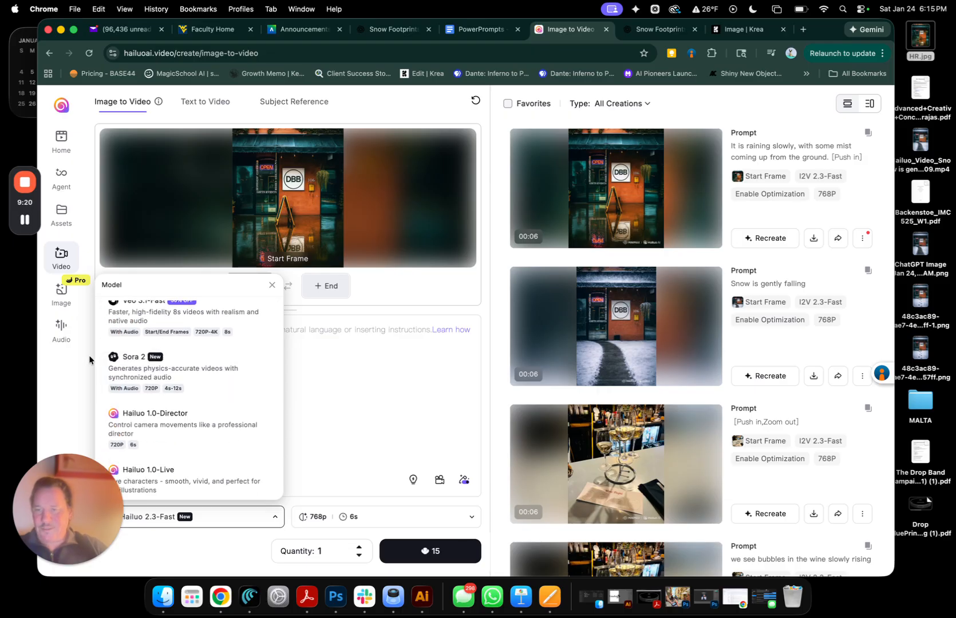
pyautogui.scroll(-2, 168, 383)
pyautogui.scroll(-1, 169, 384)
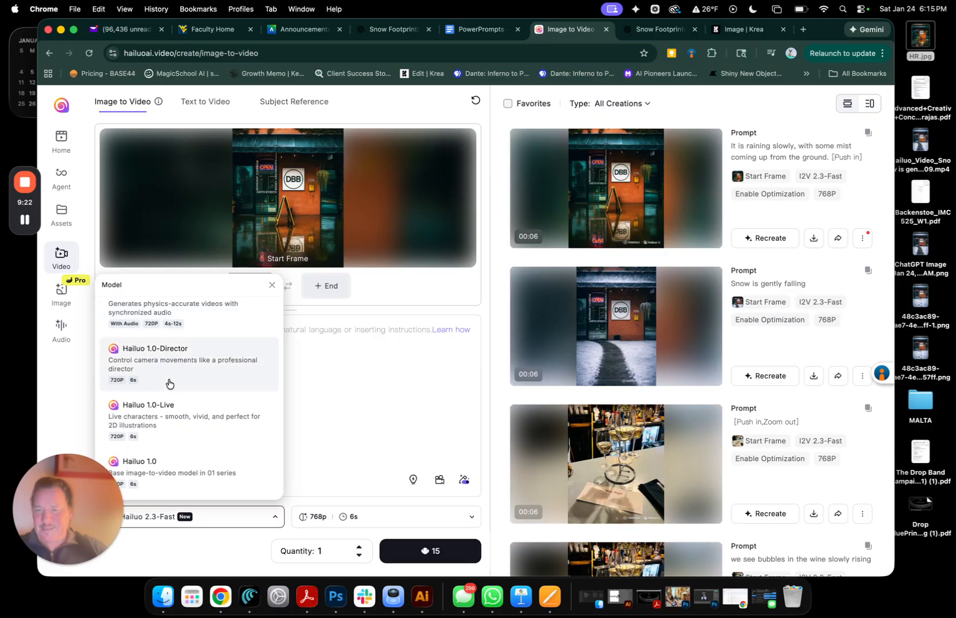
pyautogui.scroll(5, 175, 423)
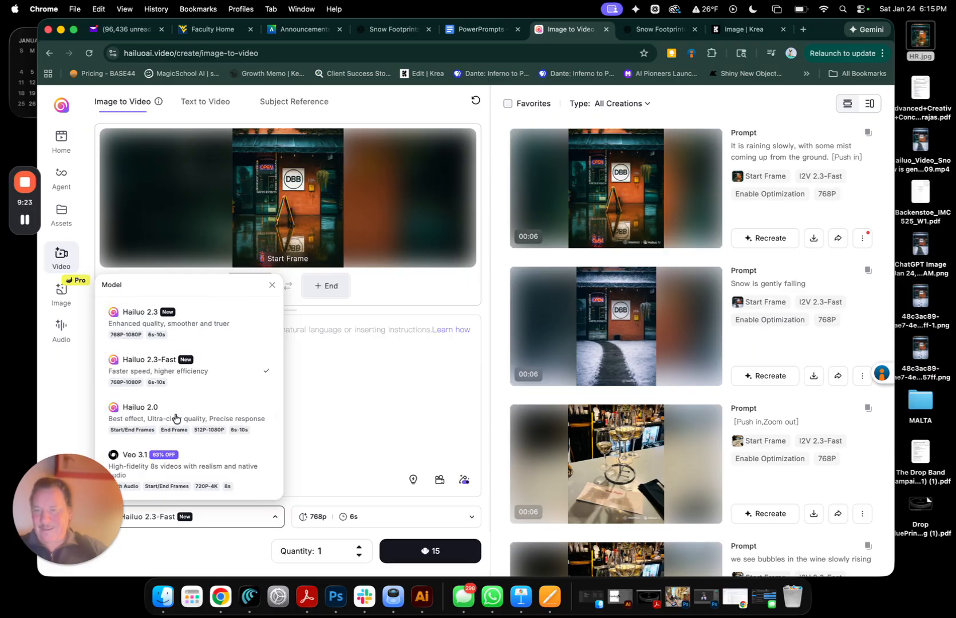
# - Switch the video model to Hailuo 2.3 to check its credit cost, and return it to Hailuo 2.3-Fast
pyautogui.click(209, 320)
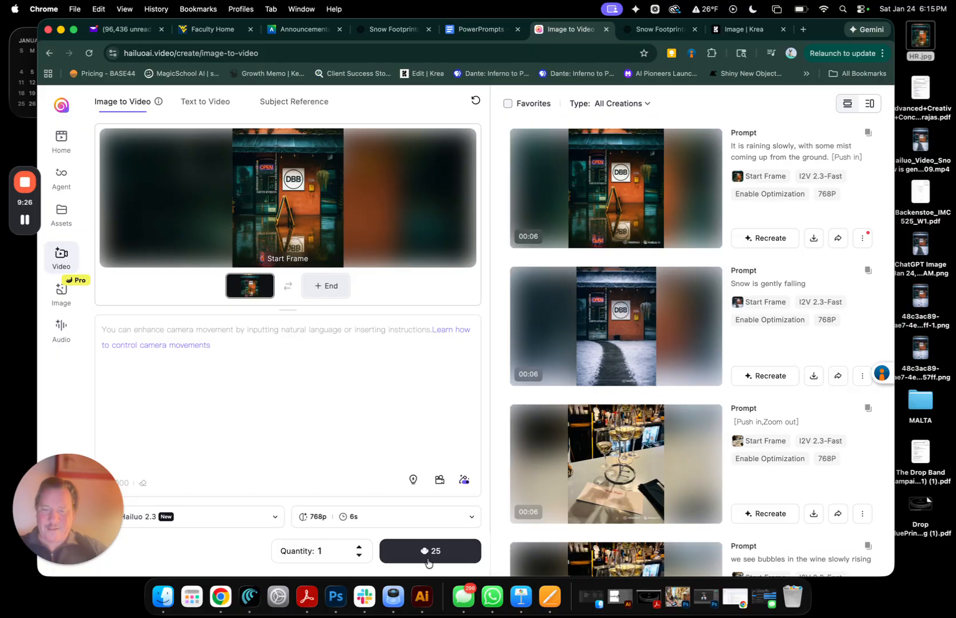
pyautogui.click(178, 519)
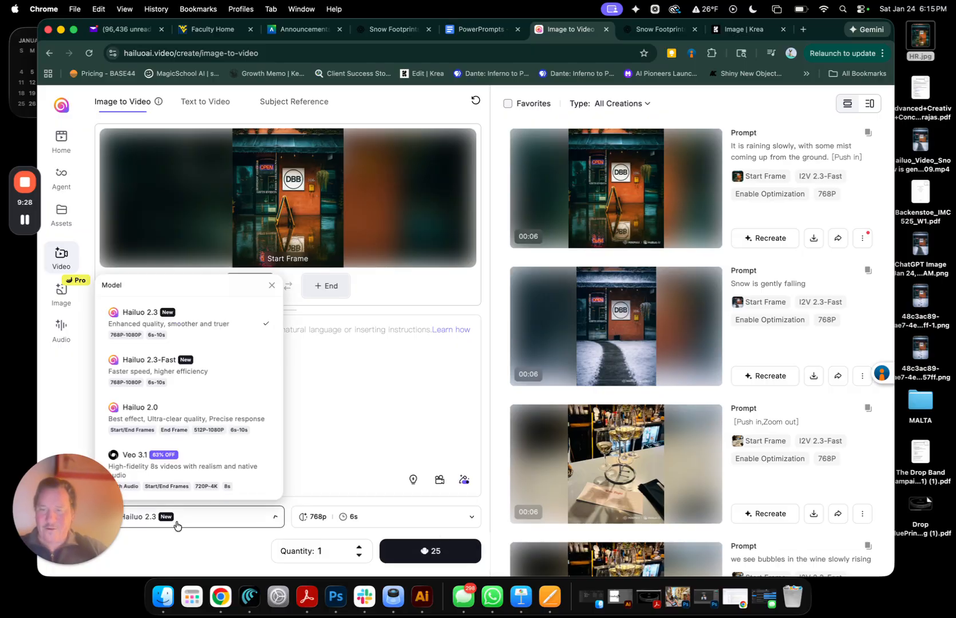
pyautogui.click(138, 361)
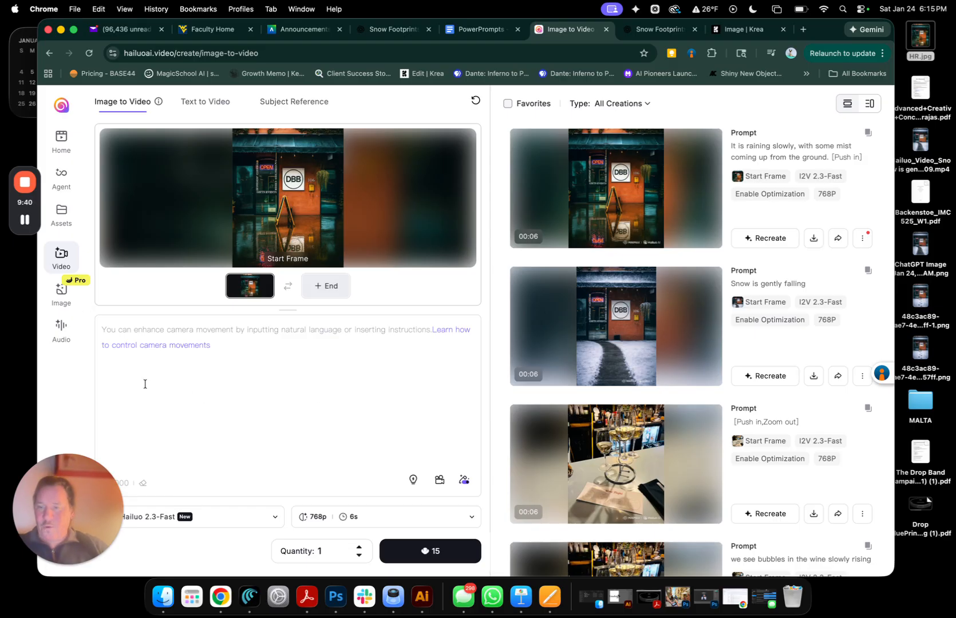
# - Set the video model to Veo 3.1
pyautogui.click(203, 516)
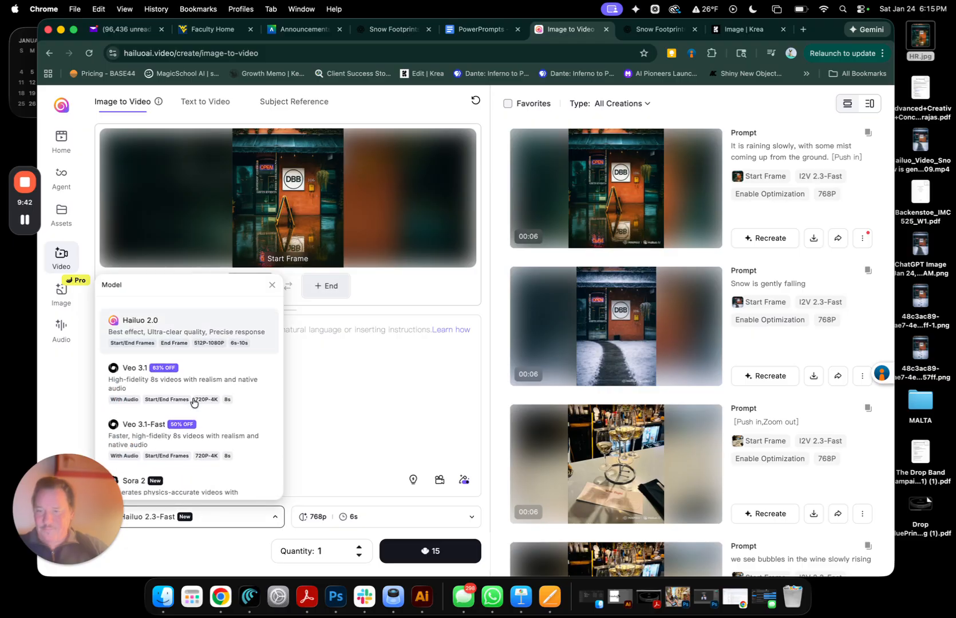
pyautogui.scroll(-3, 194, 402)
pyautogui.scroll(2, 192, 401)
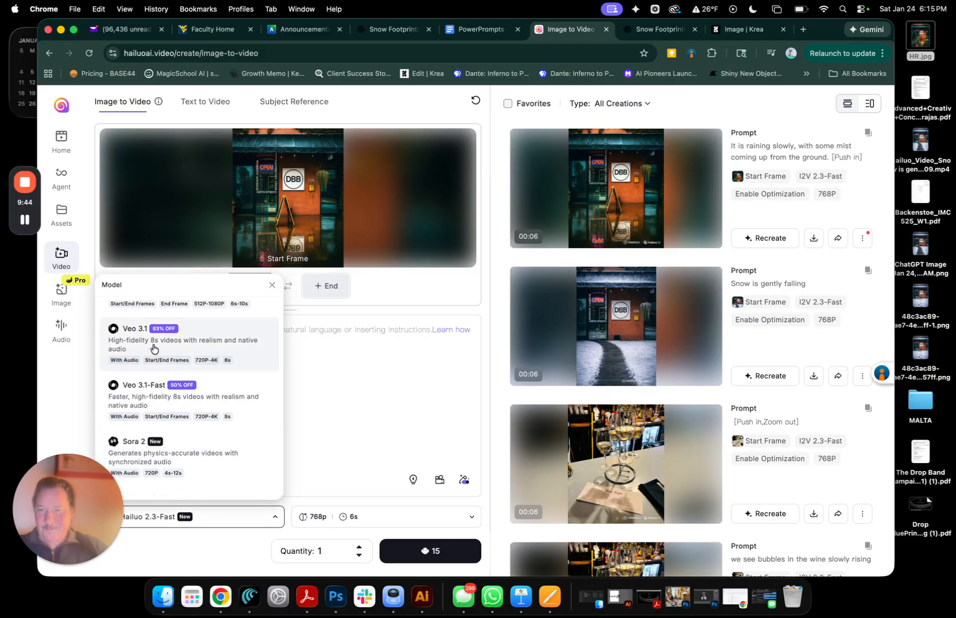
pyautogui.click(151, 345)
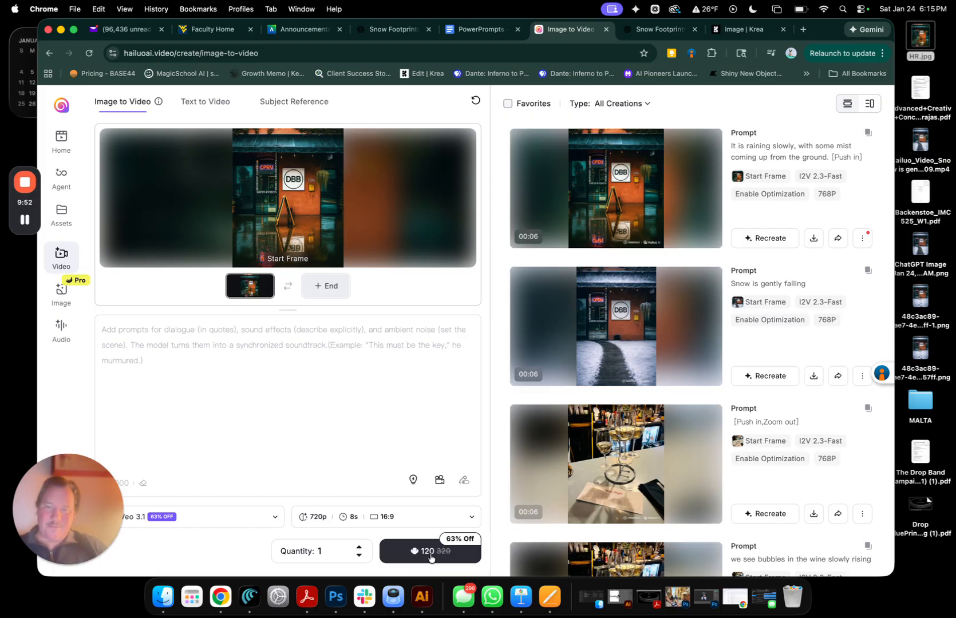
# - Change the video model to Sora 2, accepting that the uploaded start frame is removed
pyautogui.click(205, 539)
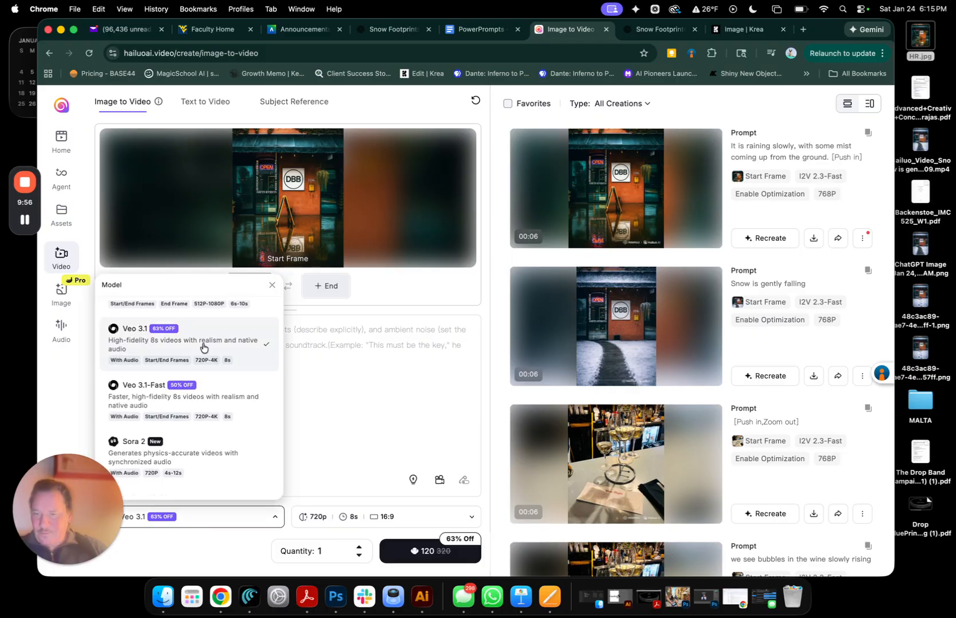
pyautogui.scroll(-2, 206, 389)
pyautogui.click(198, 408)
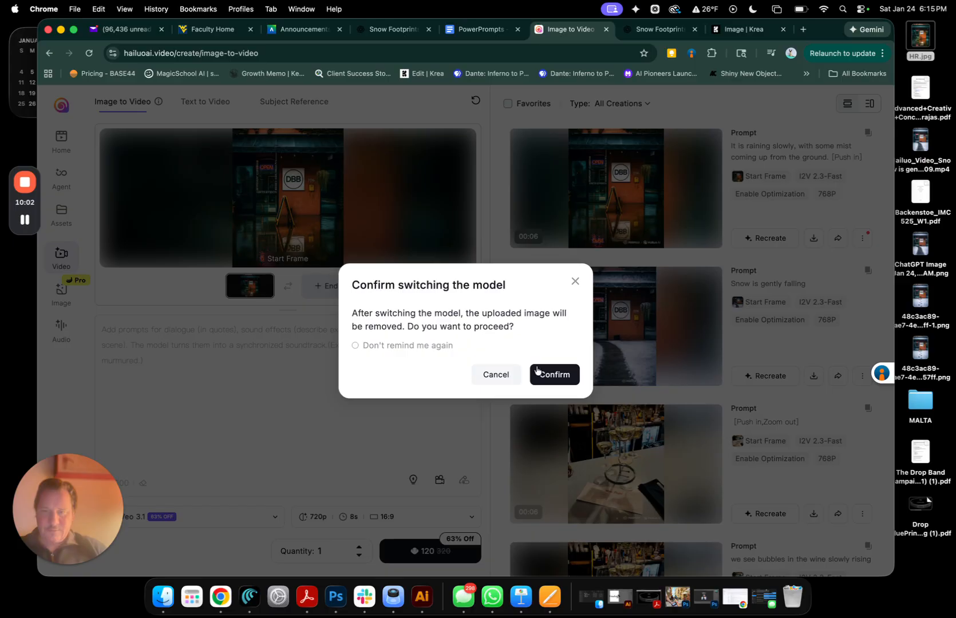
pyautogui.click(556, 376)
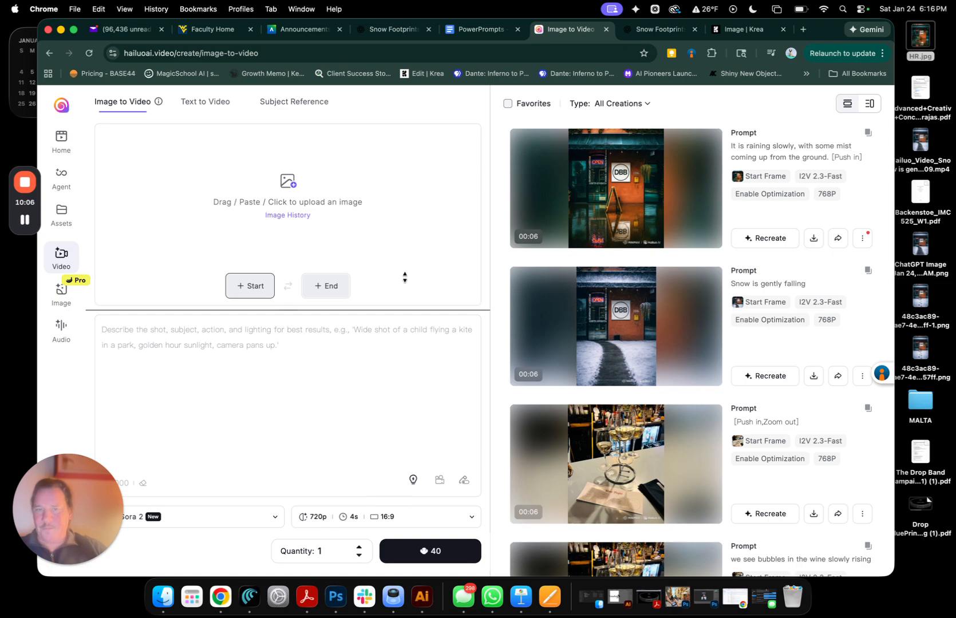
# - Preview the ChatGPT Image PNG on the desktop and try to add it as the Sora 2 start frame
pyautogui.click(921, 255)
pyautogui.press('space')
pyautogui.press('space')
pyautogui.moveTo(921, 255); pyautogui.dragTo(255, 278)
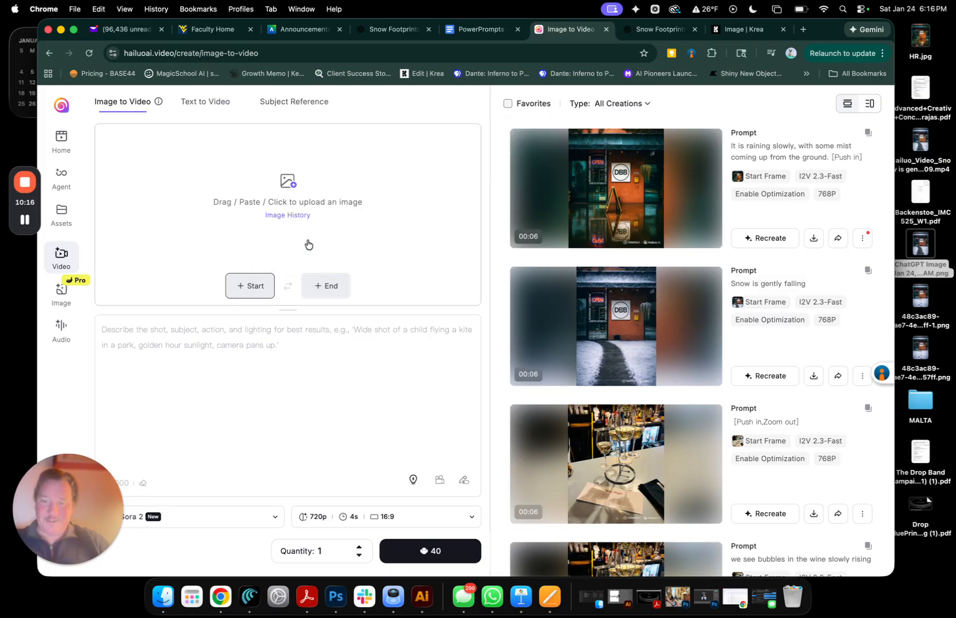
# - Set the video model to Veo 3.1-Fast and add the snowy ChatGPT Image PNG from the desktop as the start frame
pyautogui.click(247, 513)
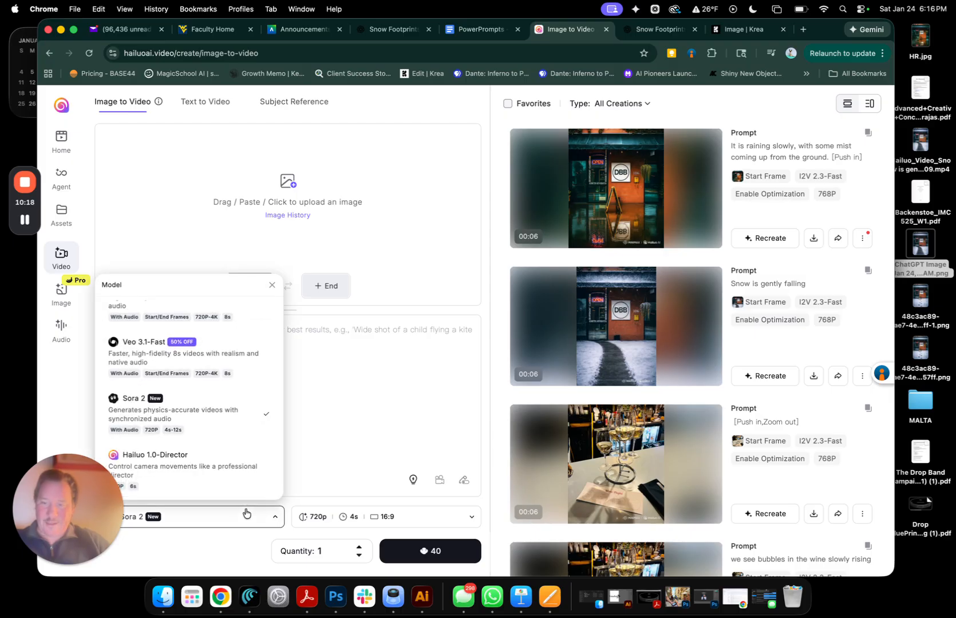
pyautogui.scroll(2, 208, 367)
pyautogui.click(208, 400)
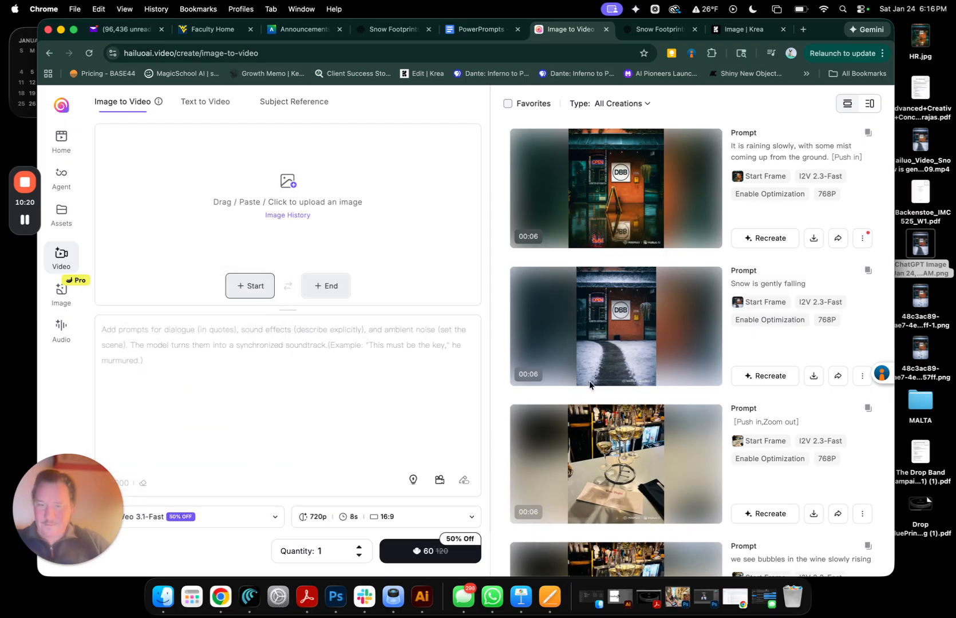
pyautogui.moveTo(918, 248); pyautogui.dragTo(277, 281)
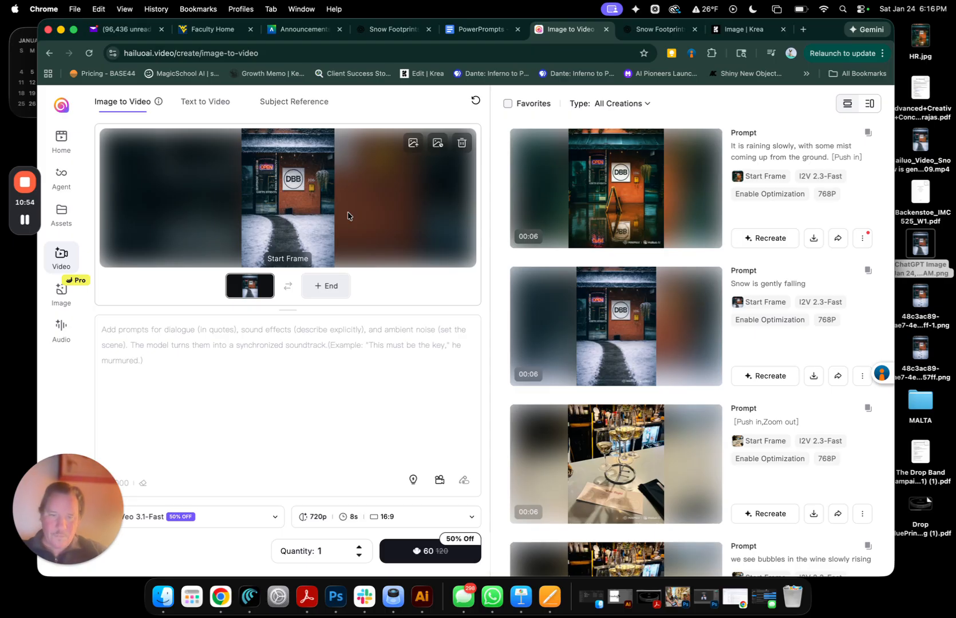
# - Watch the earlier "Snow is gently falling" and "[Push in,Zoom out]" wine glass videos, and return to the creation page
pyautogui.scroll(-5, 527, 359)
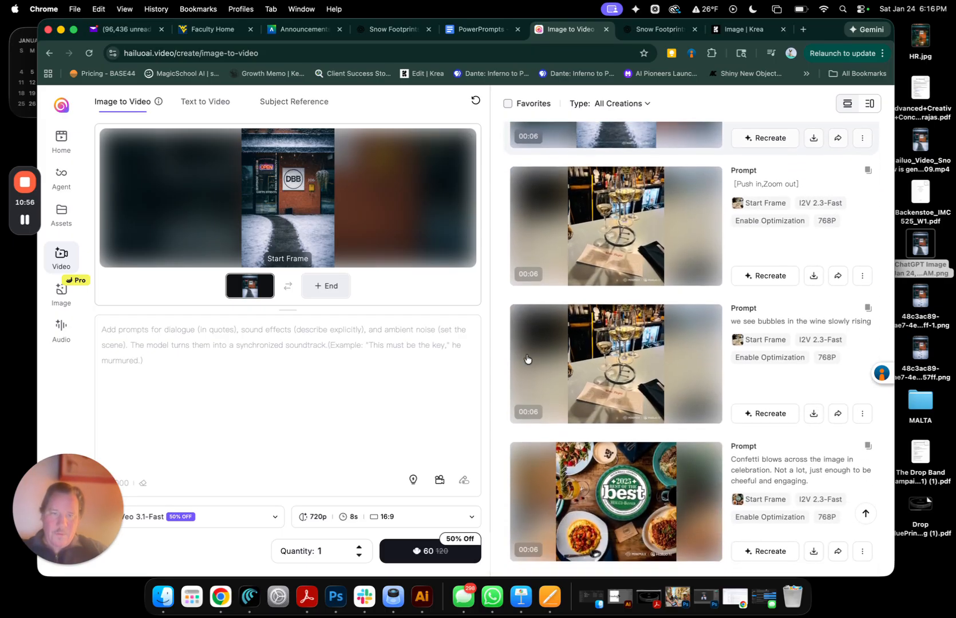
pyautogui.scroll(5, 528, 359)
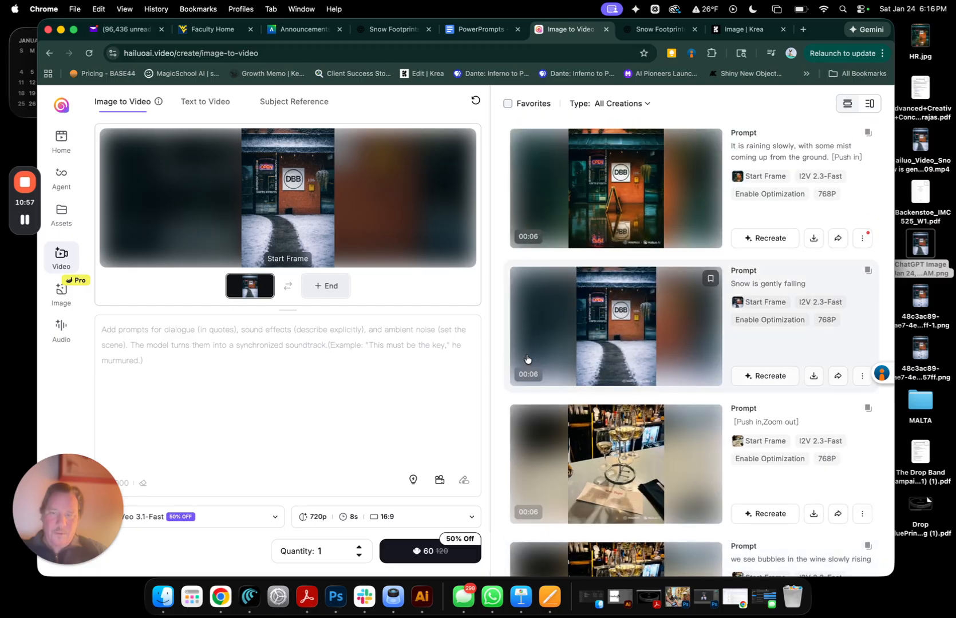
pyautogui.click(612, 357)
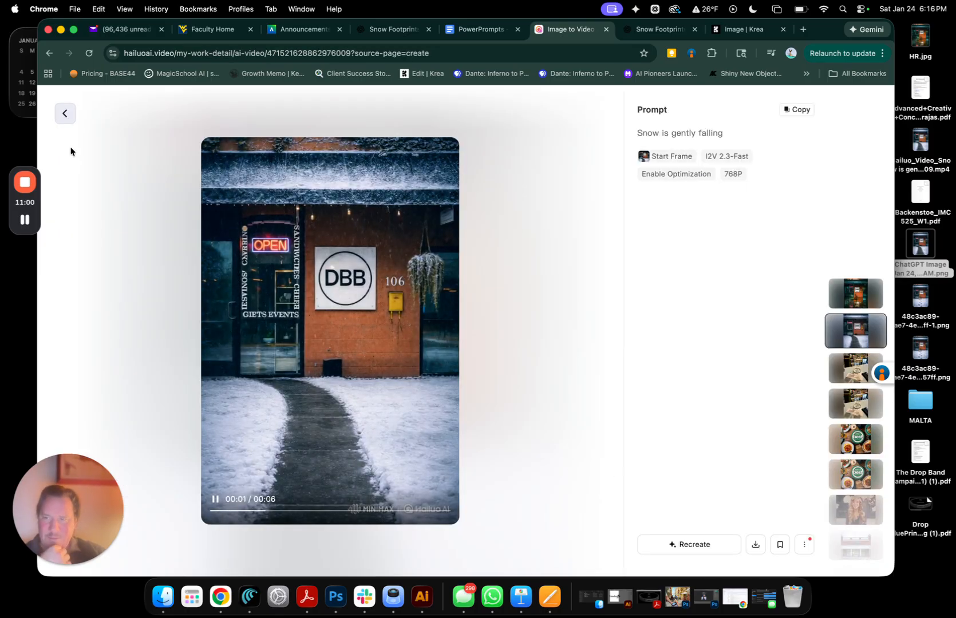
pyautogui.click(608, 436)
pyautogui.click(601, 443)
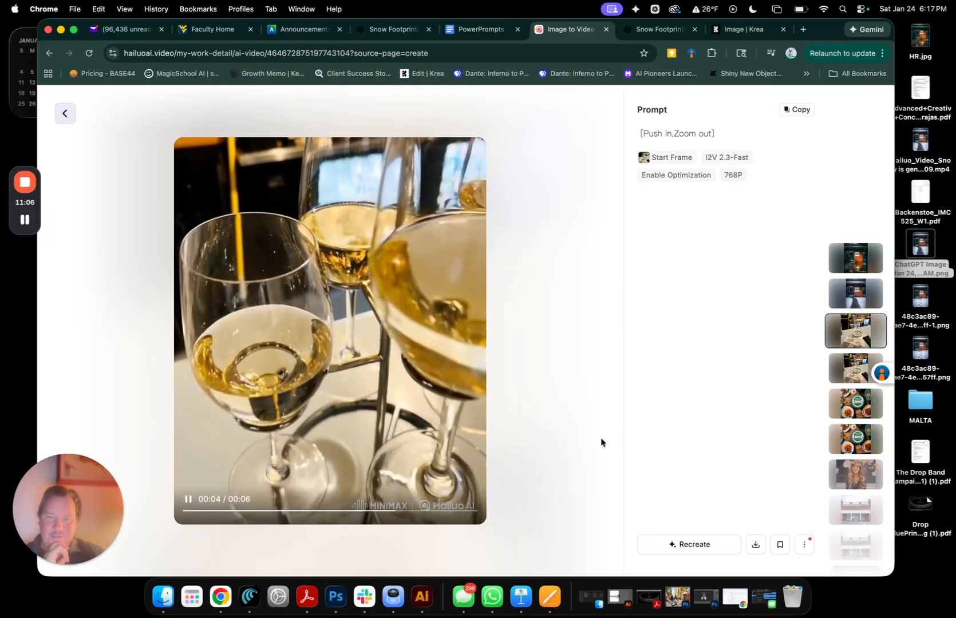
pyautogui.click(64, 111)
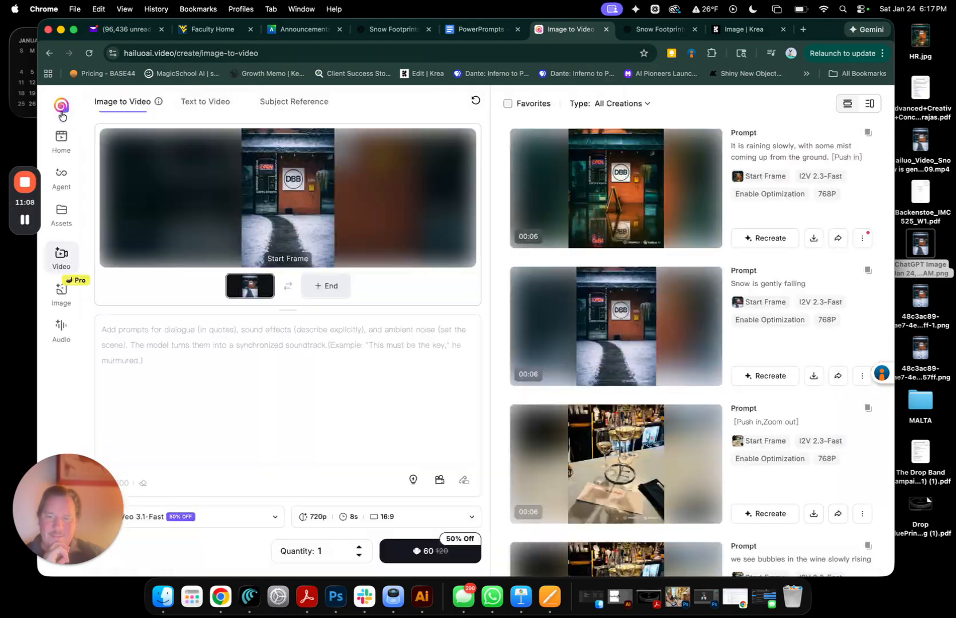
# - Look through the Free selection camera movements and the Cinematic shots in Camera Control, and close it without choosing any
pyautogui.click(439, 481)
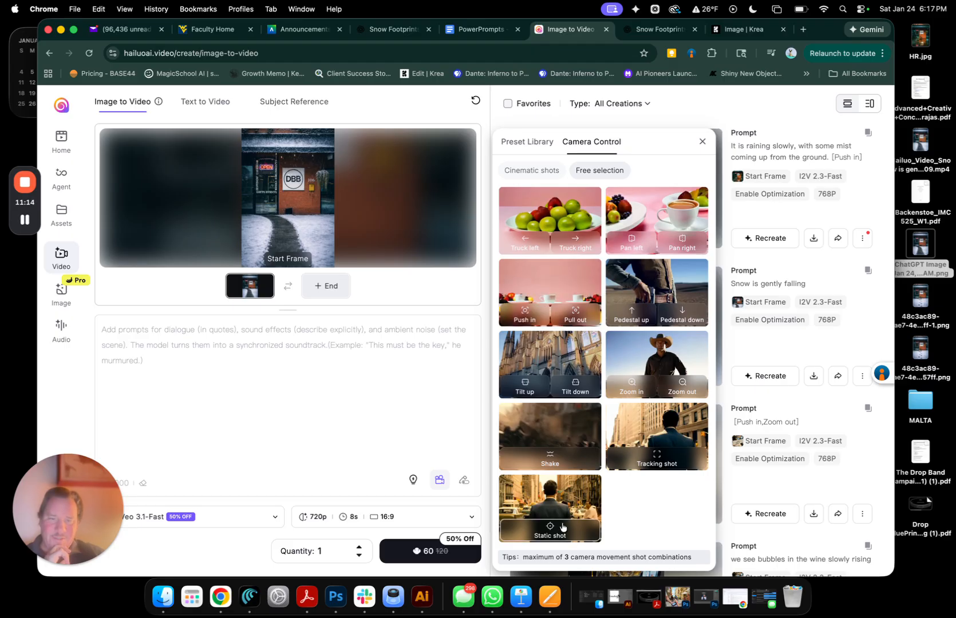
pyautogui.click(544, 171)
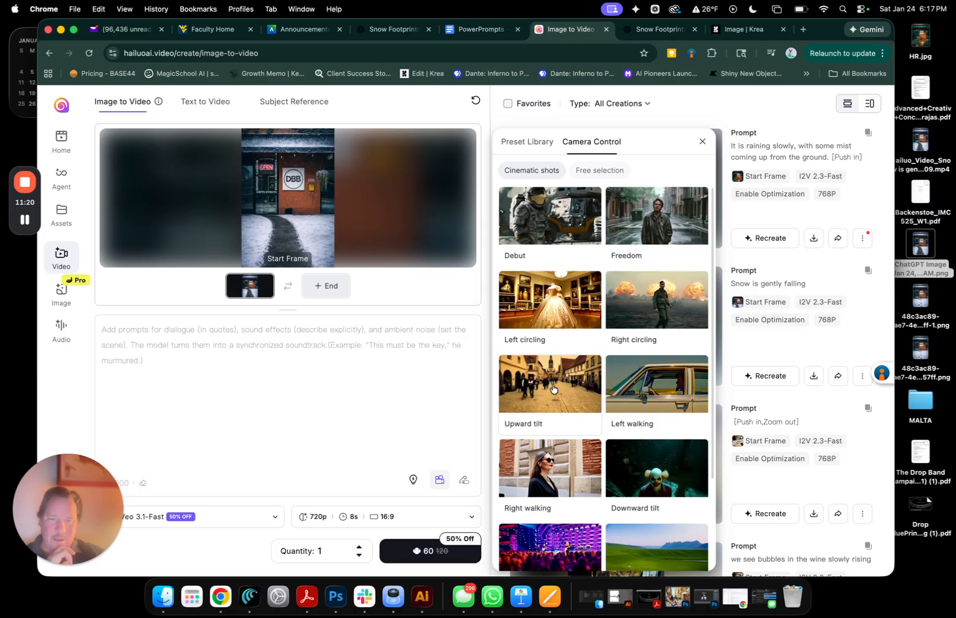
pyautogui.scroll(-3, 648, 401)
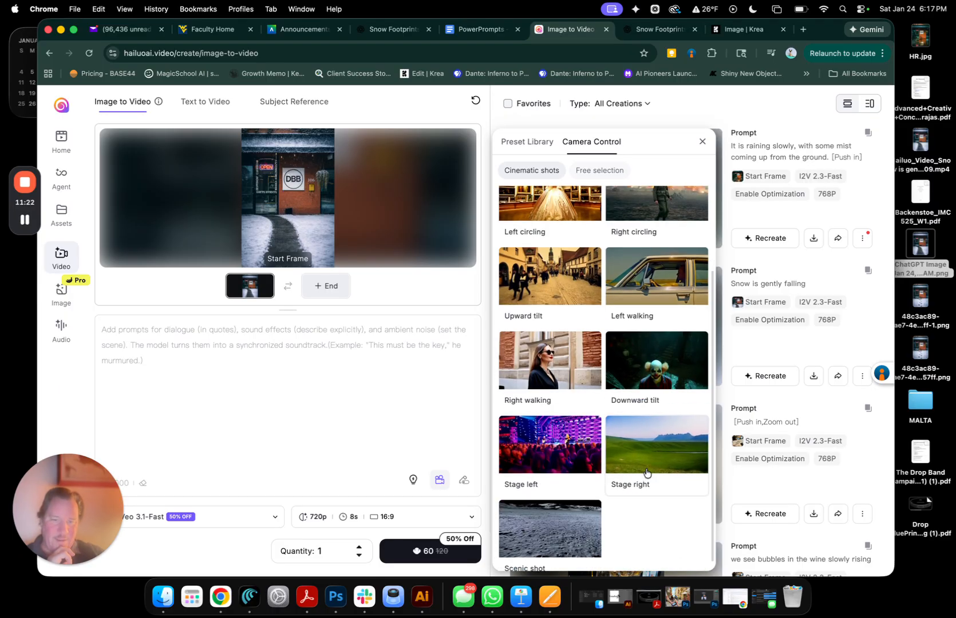
pyautogui.scroll(3, 556, 533)
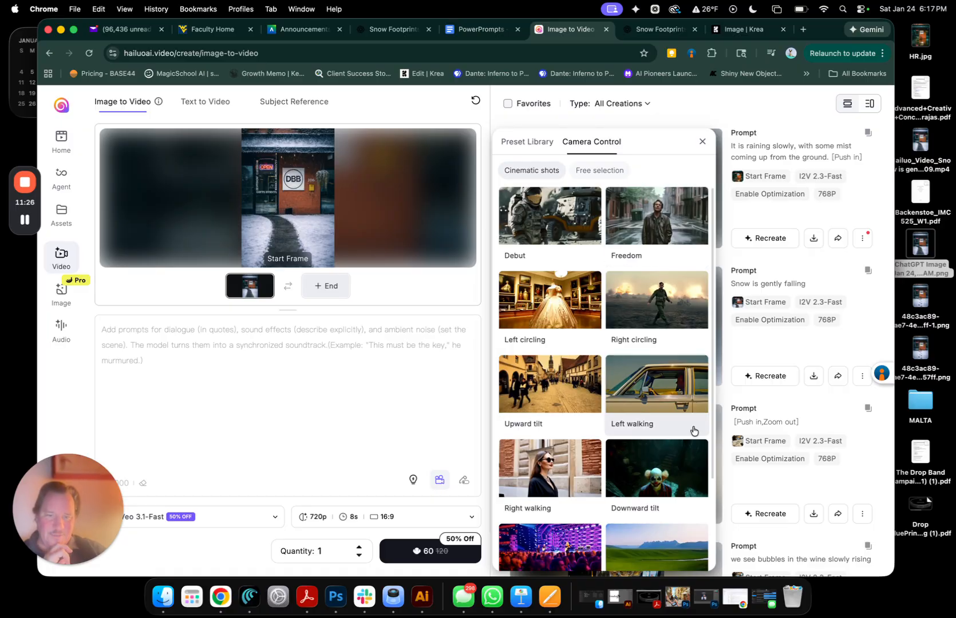
pyautogui.scroll(-1, 693, 431)
pyautogui.click(703, 140)
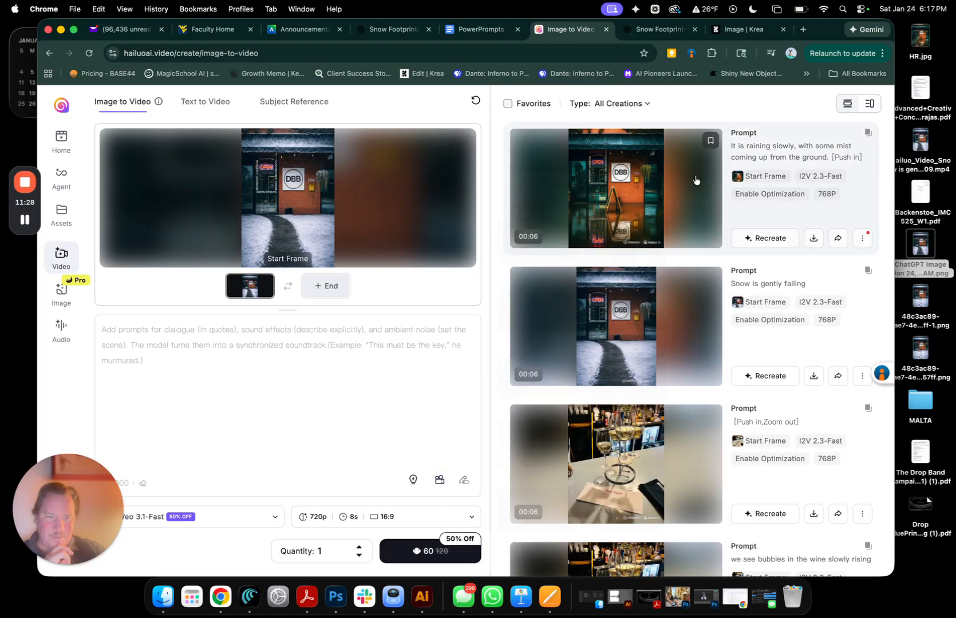
# - Look back through the past creations to the salon "[Push in]" start-and-end-frame video, watch it, and return to the creation page
pyautogui.scroll(-15, 646, 468)
pyautogui.scroll(-10, 646, 468)
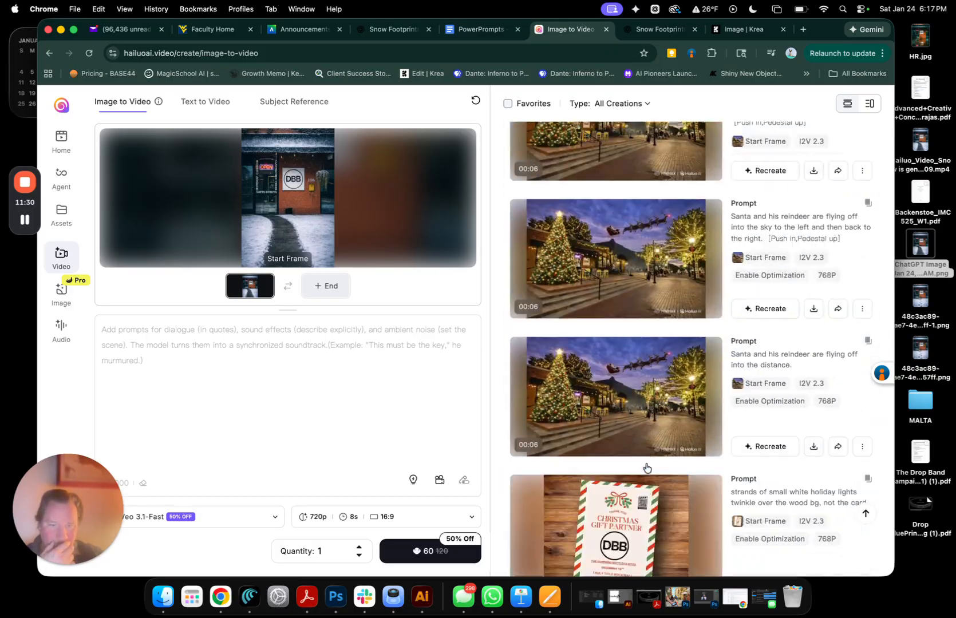
pyautogui.scroll(-15, 647, 468)
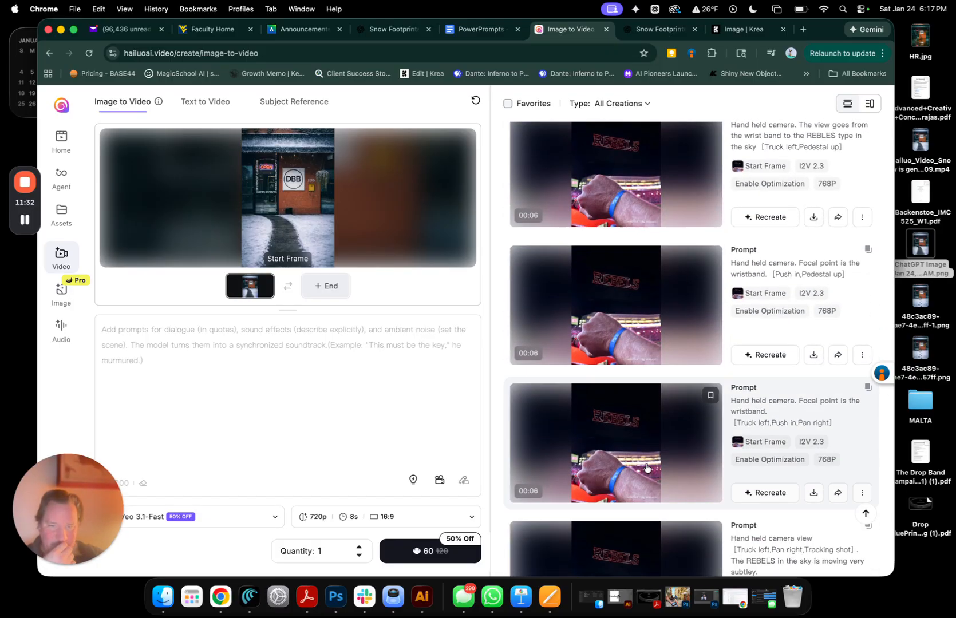
pyautogui.scroll(-15, 647, 468)
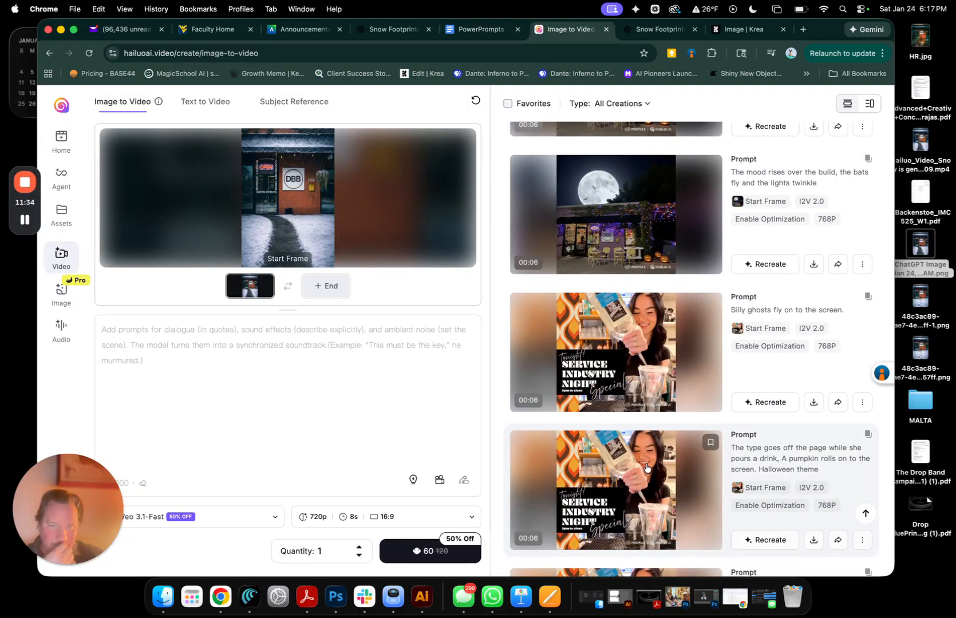
pyautogui.scroll(-15, 646, 469)
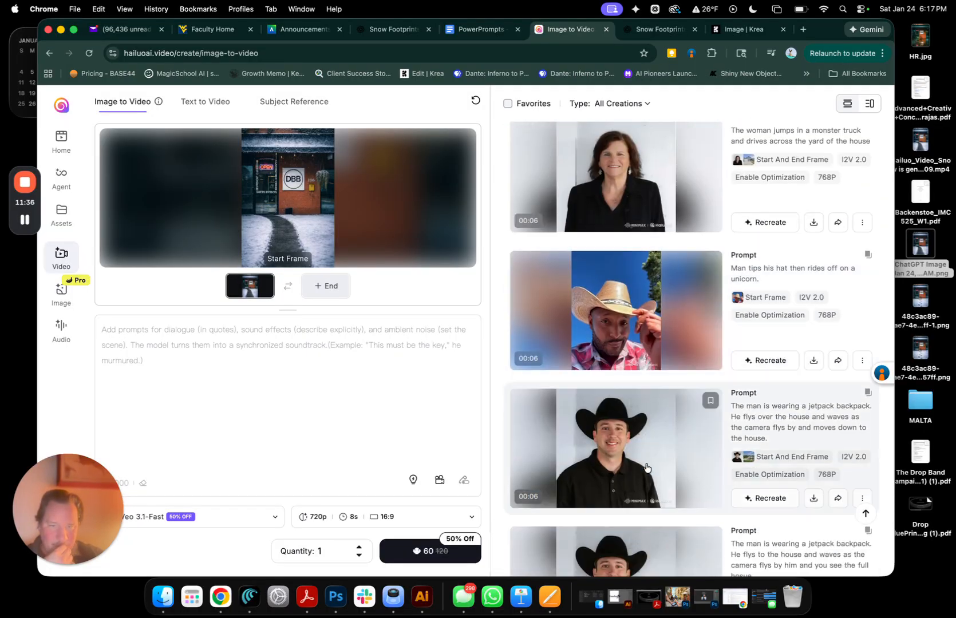
pyautogui.scroll(-15, 647, 468)
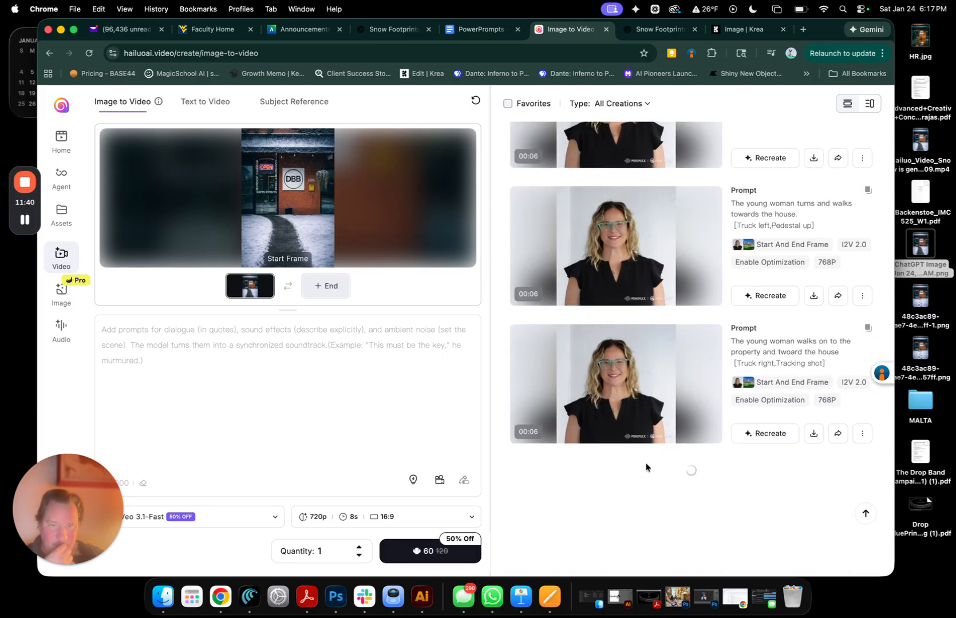
pyautogui.scroll(-10, 647, 468)
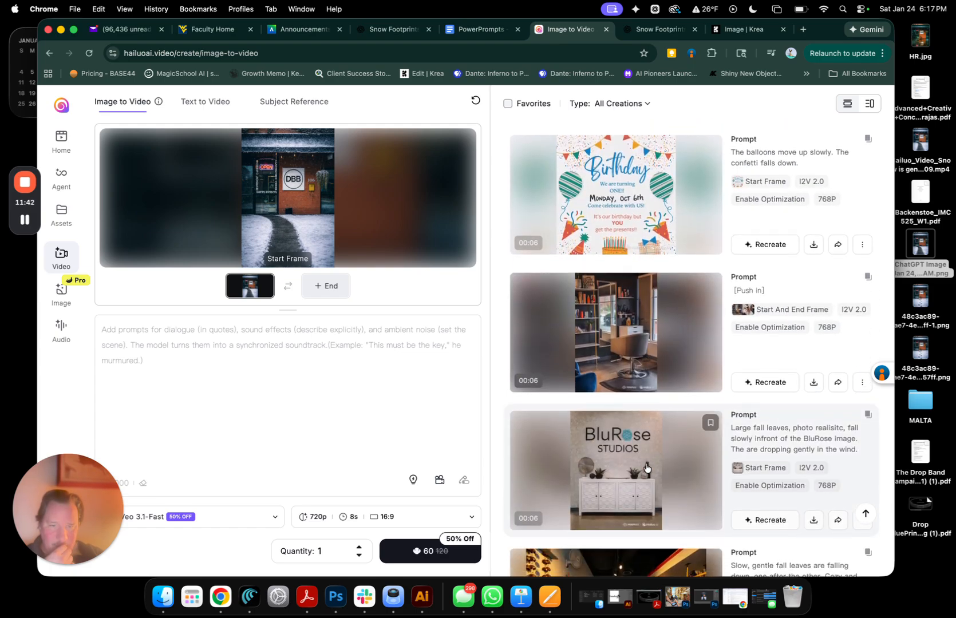
pyautogui.scroll(-3, 647, 468)
pyautogui.scroll(5, 644, 462)
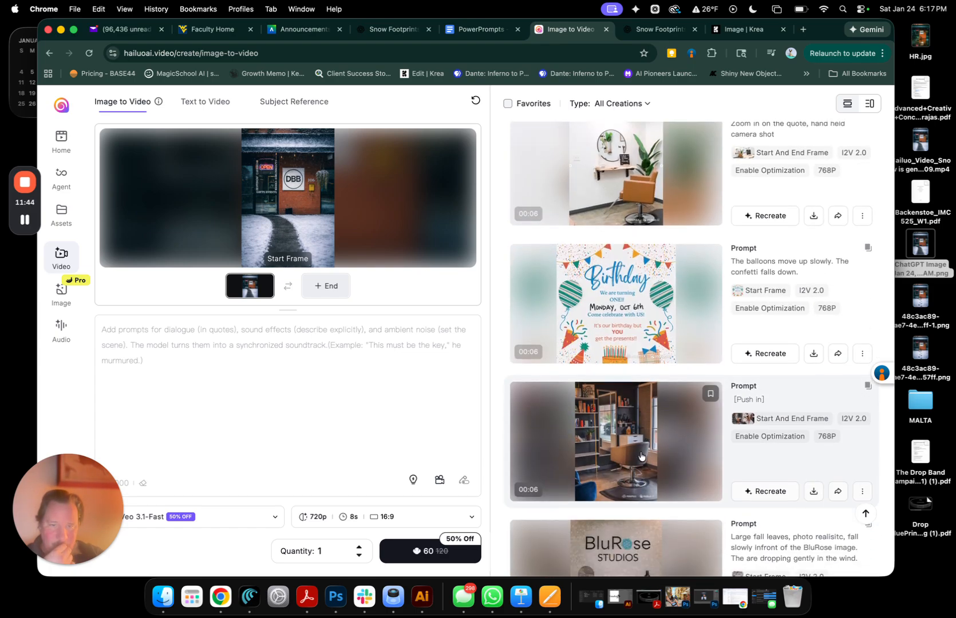
pyautogui.click(642, 457)
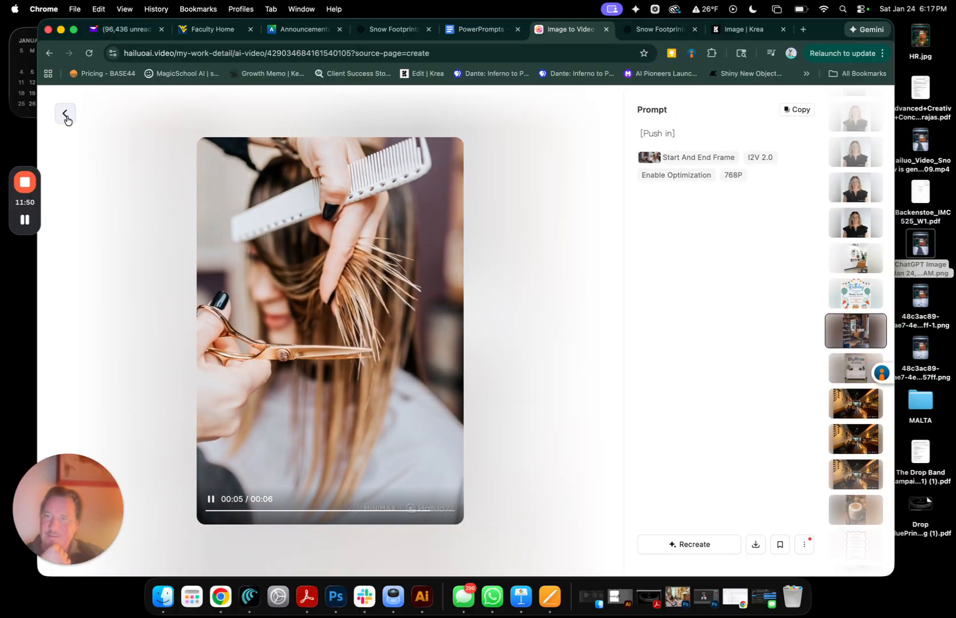
pyautogui.click(301, 133)
# - Find the "[Truck right]" salon chair video among the older creations, watch it, and return to the list
pyautogui.scroll(-5, 647, 444)
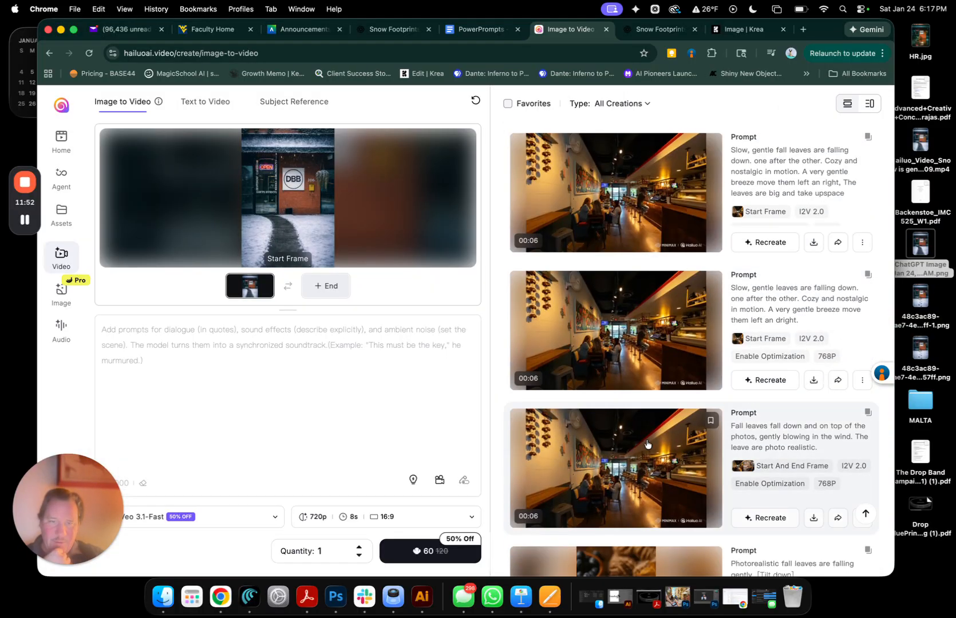
pyautogui.scroll(-10, 647, 443)
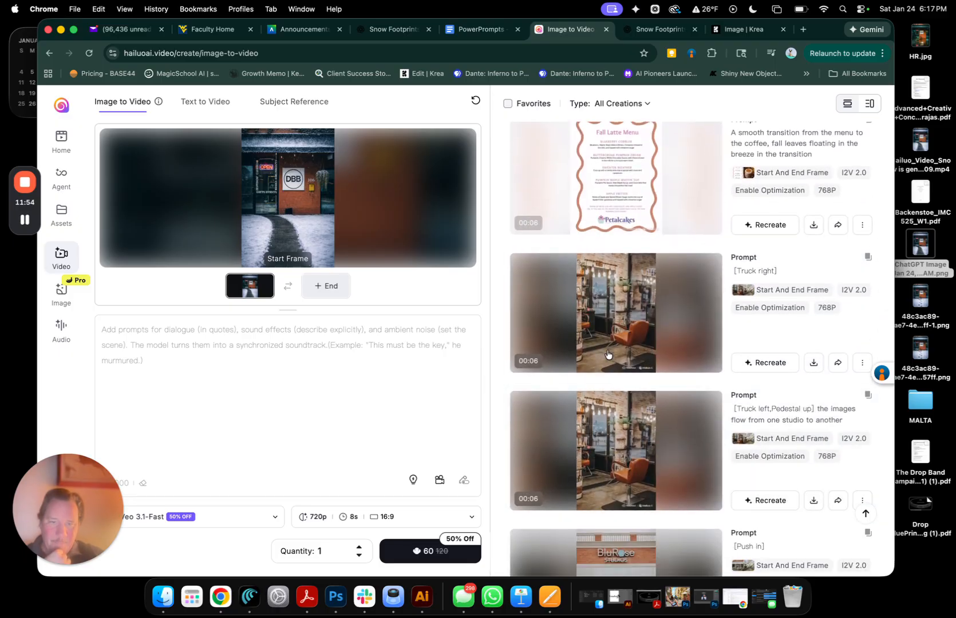
pyautogui.click(599, 335)
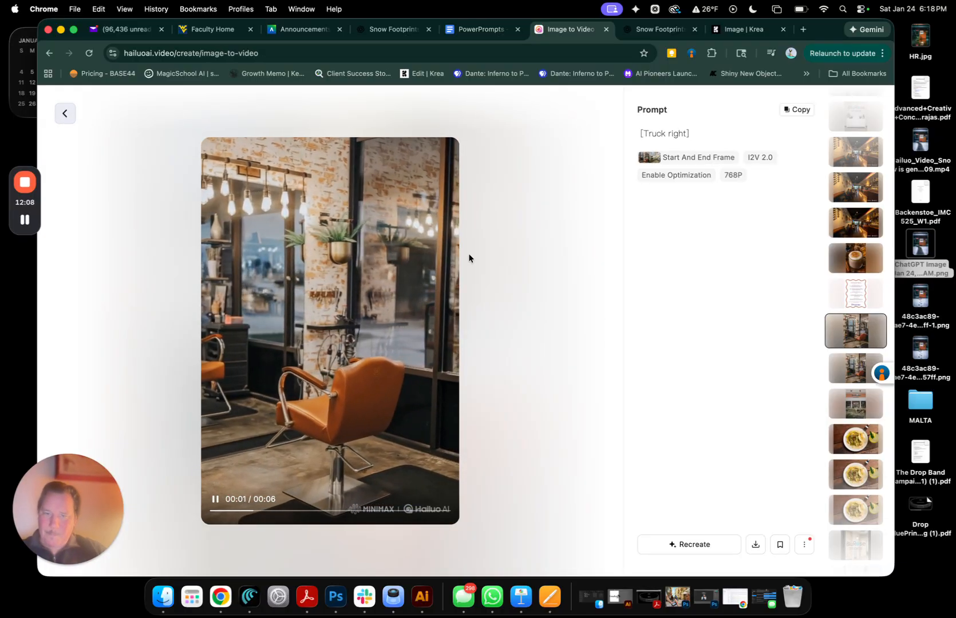
pyautogui.click(468, 258)
# - Look further back to the "[Truck left,Push in,Pan right]" video of the cook in the kitchen, watch it, and return to the creations
pyautogui.scroll(-10, 655, 430)
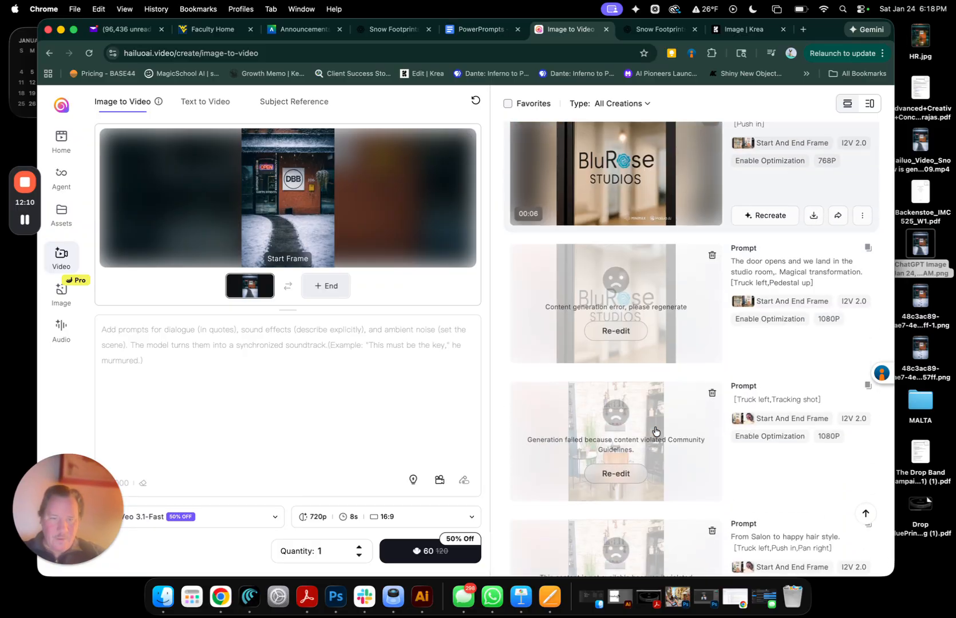
pyautogui.scroll(-15, 656, 430)
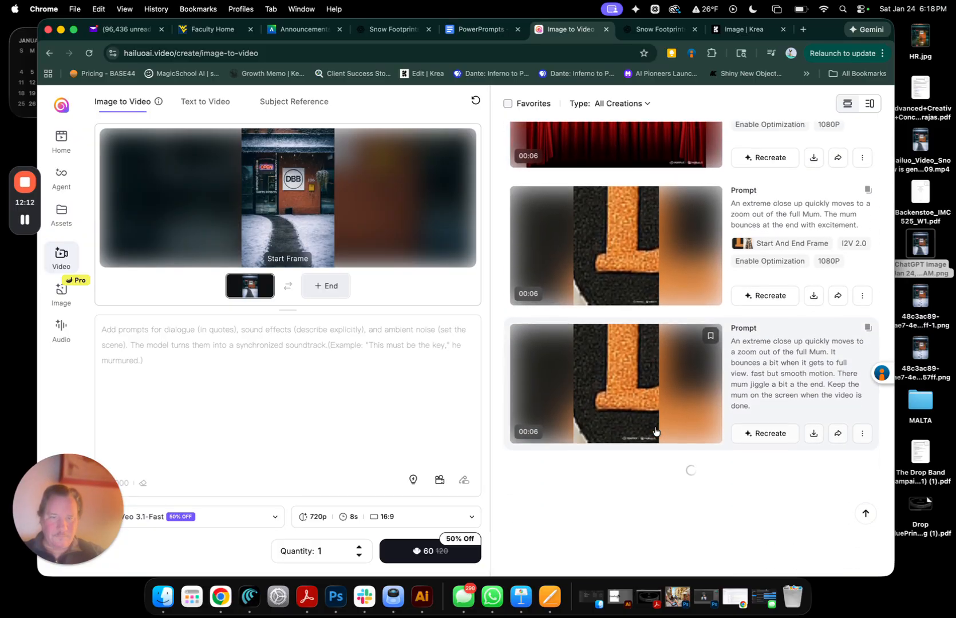
pyautogui.scroll(-15, 656, 430)
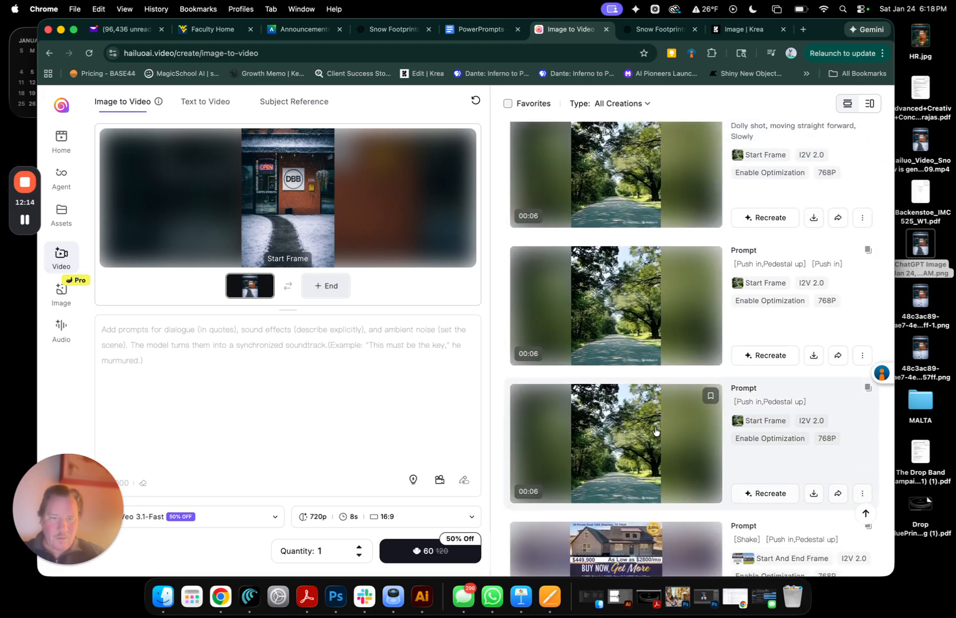
pyautogui.scroll(-15, 656, 431)
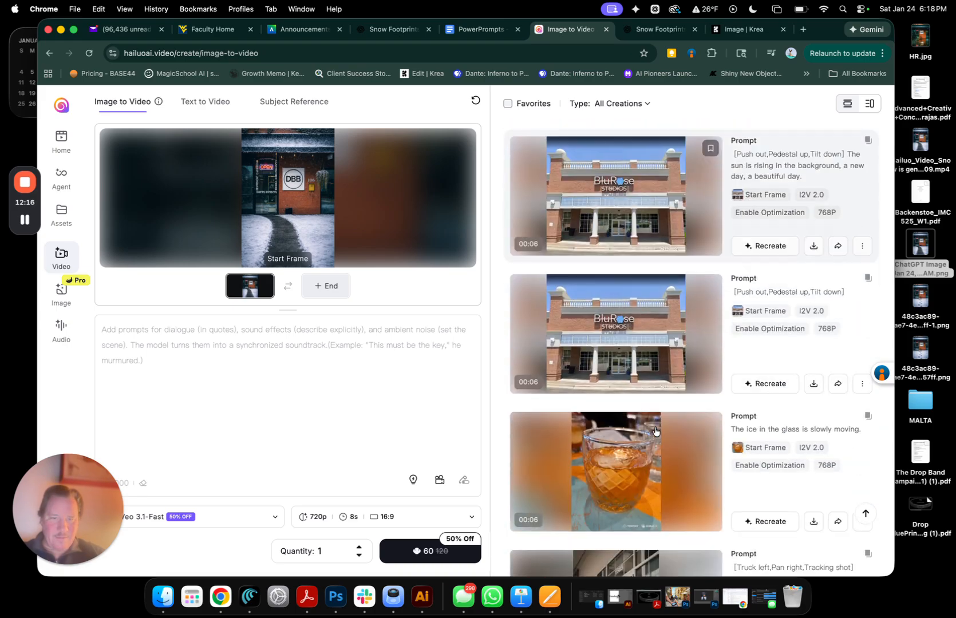
pyautogui.scroll(-15, 656, 430)
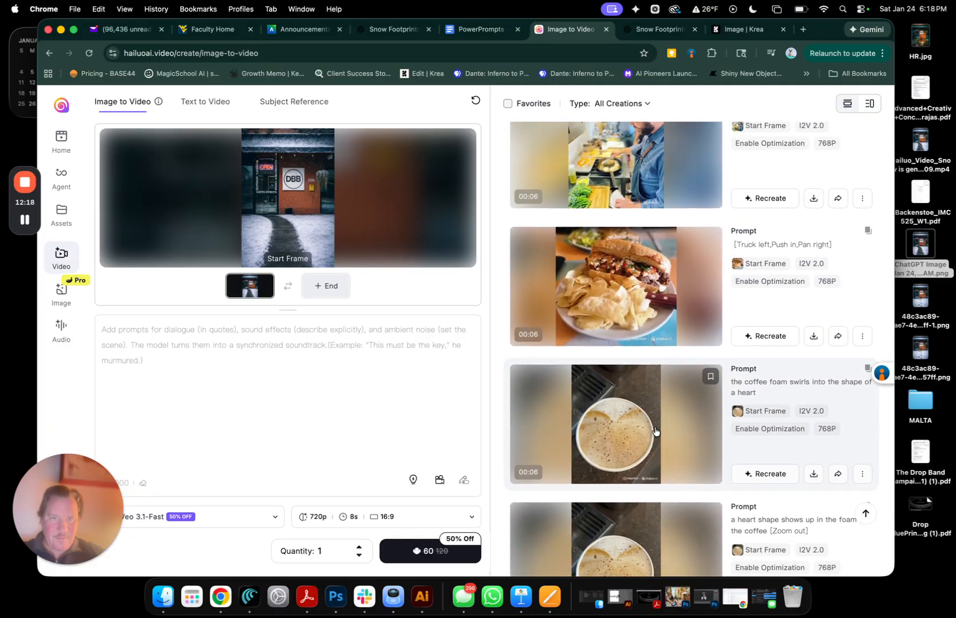
pyautogui.scroll(3, 656, 431)
pyautogui.click(616, 272)
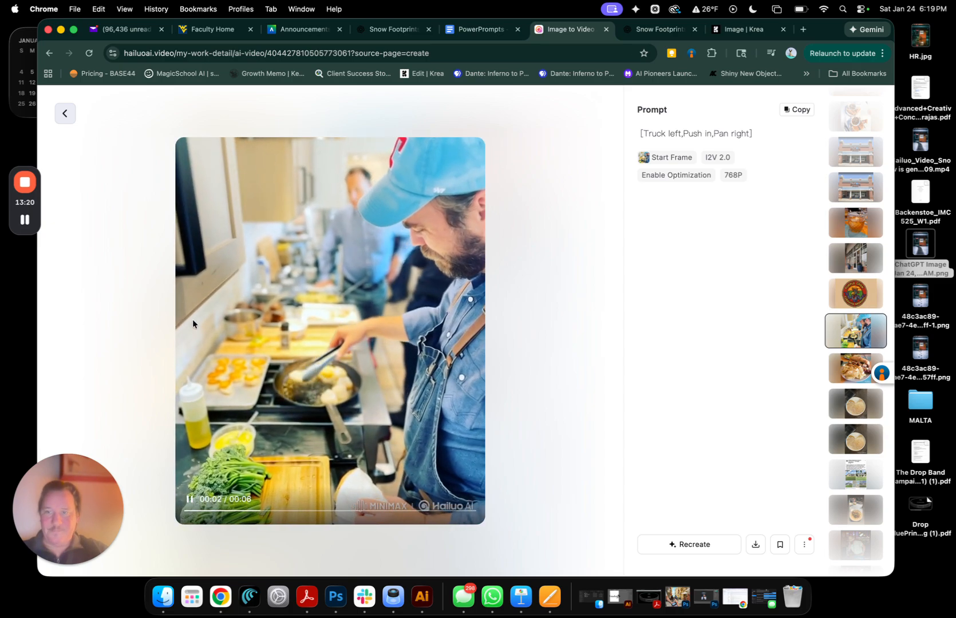
pyautogui.click(64, 113)
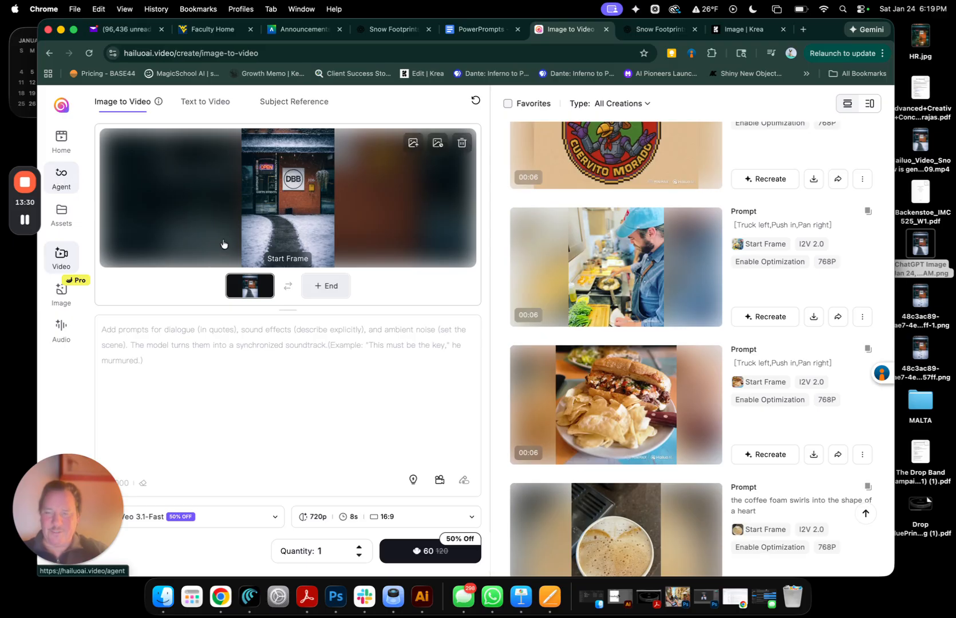
# - Open the Hailuo Agent page and examine its Batch Image Creation, Auto Cut Video and All-in-One Creative options
pyautogui.click(62, 177)
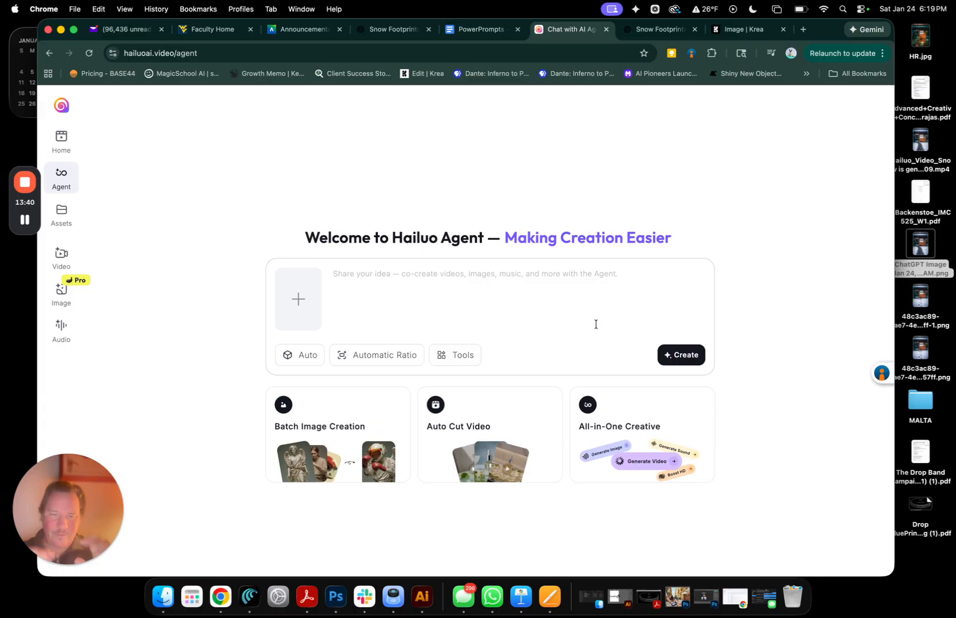
pyautogui.moveTo(342, 446)
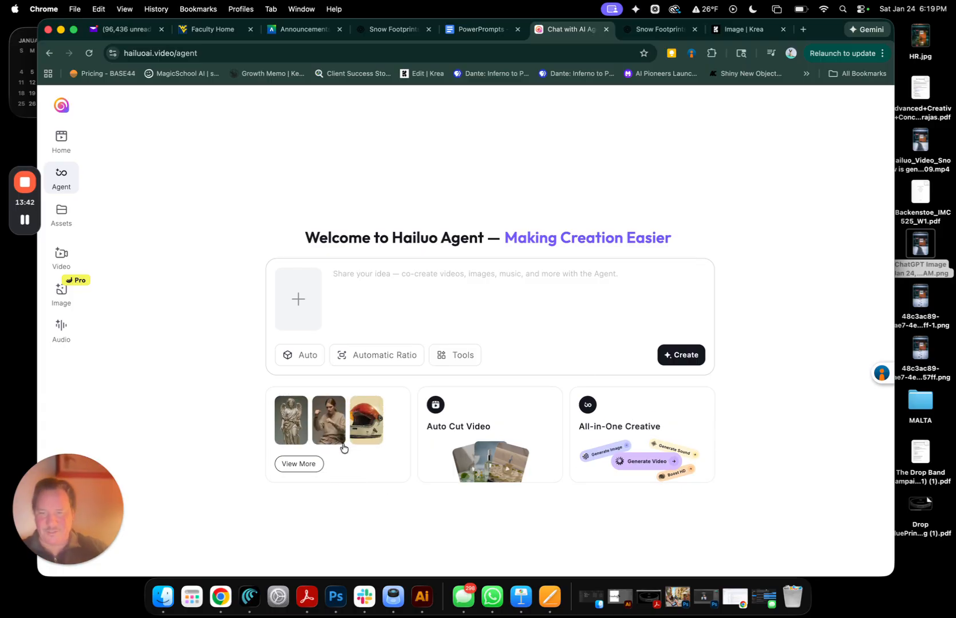
pyautogui.moveTo(490, 469)
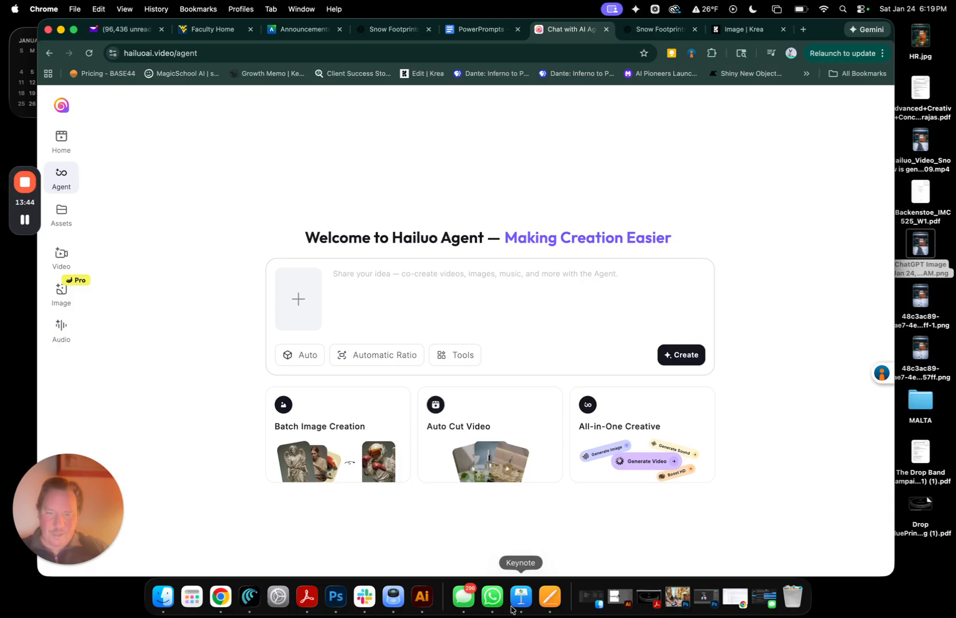
pyautogui.moveTo(655, 446)
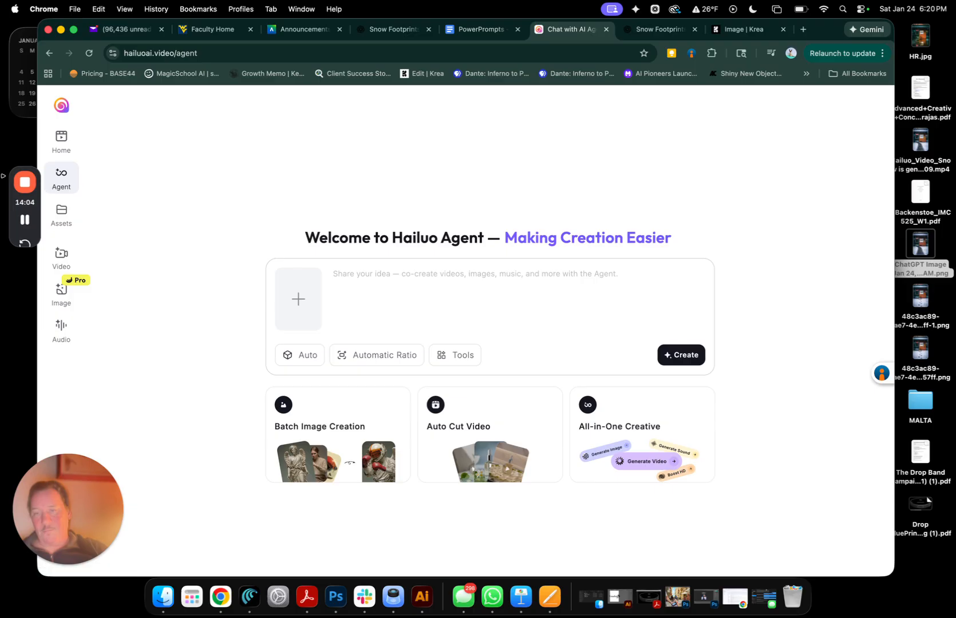
# - Open the Hailuo home page, look over the Trending videos, and return to the video prompt area
pyautogui.click(61, 143)
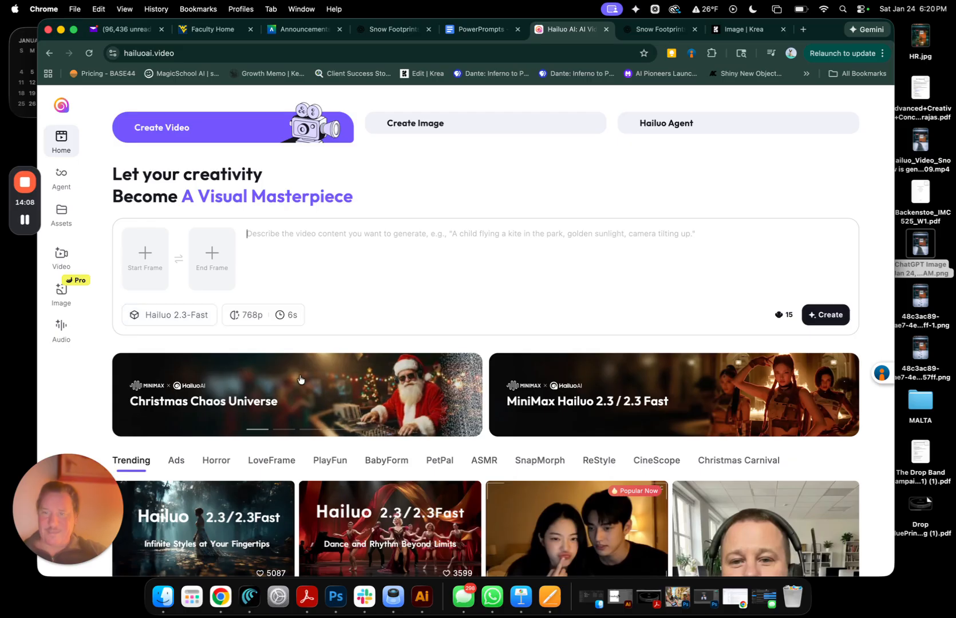
pyautogui.scroll(-4, 302, 388)
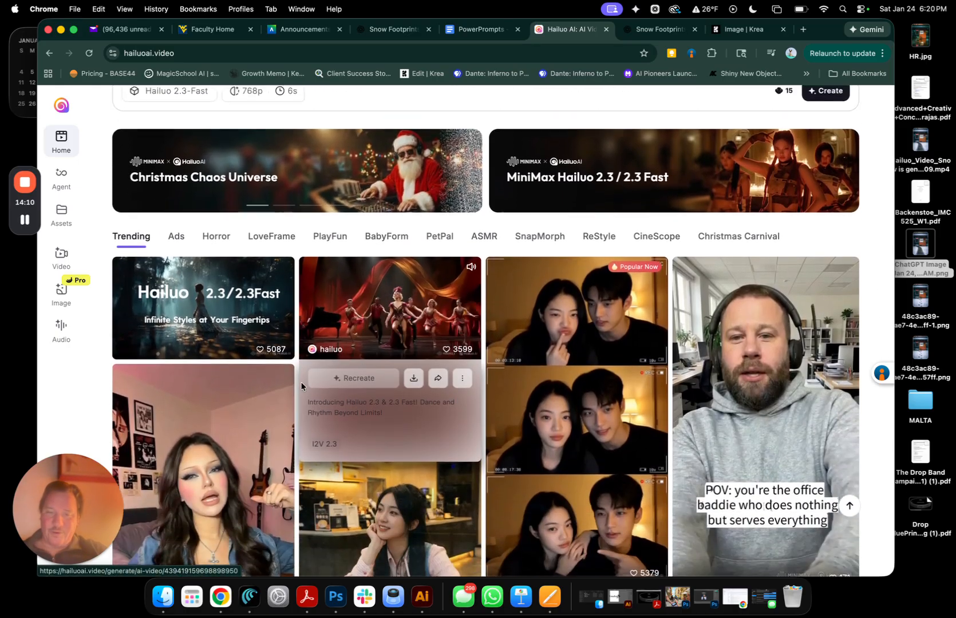
pyautogui.scroll(4, 367, 394)
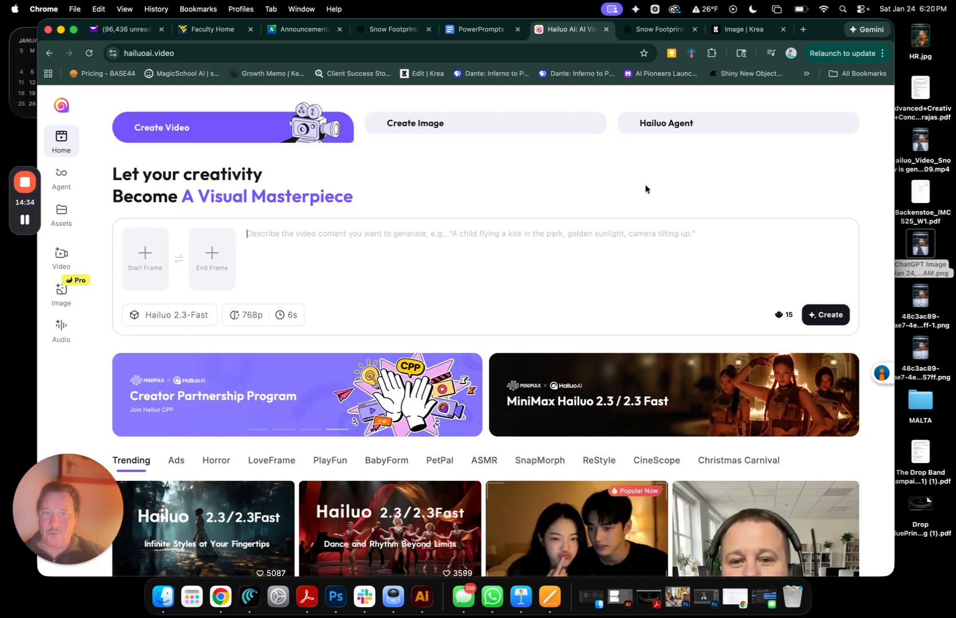
pyautogui.moveTo(28, 182)
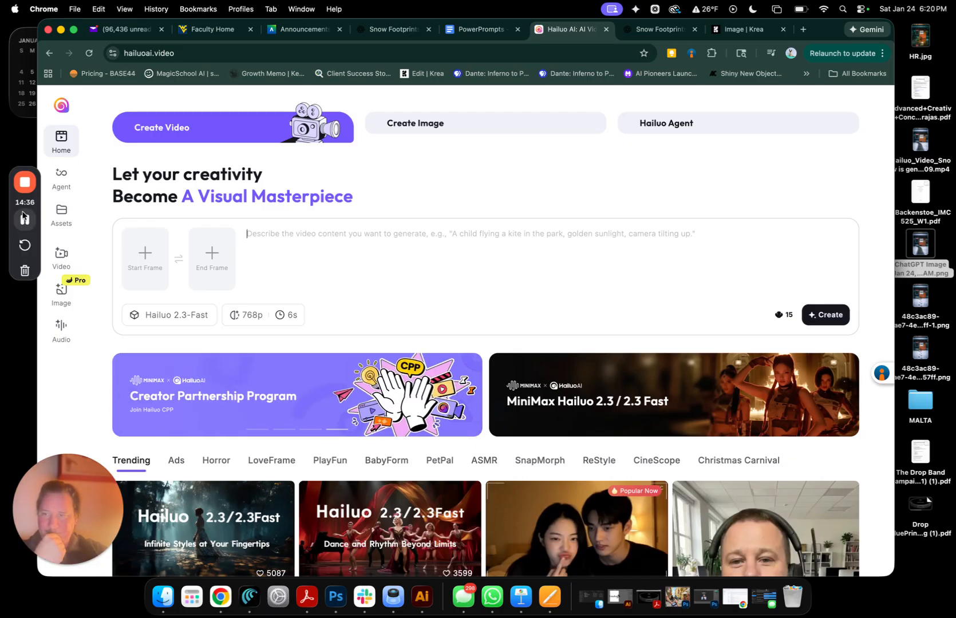